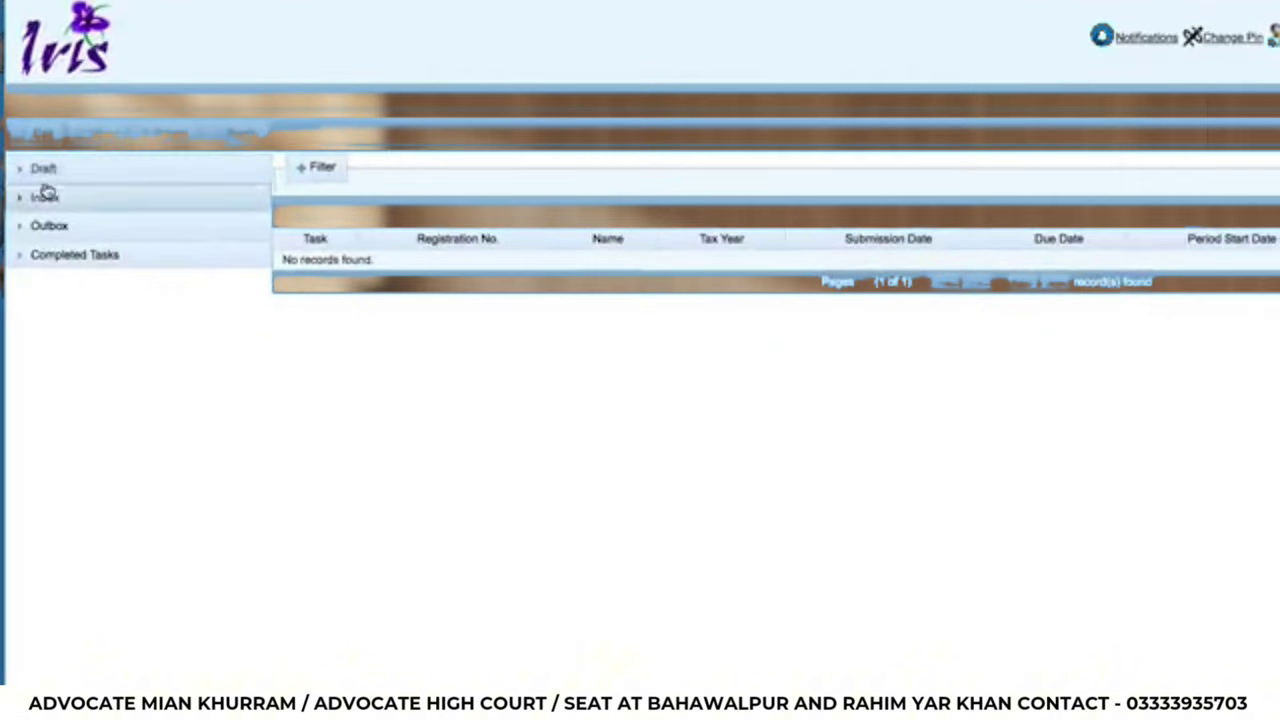
- Open the Form 181 draft under Draft > Registration(1) for editing
click(22, 174)
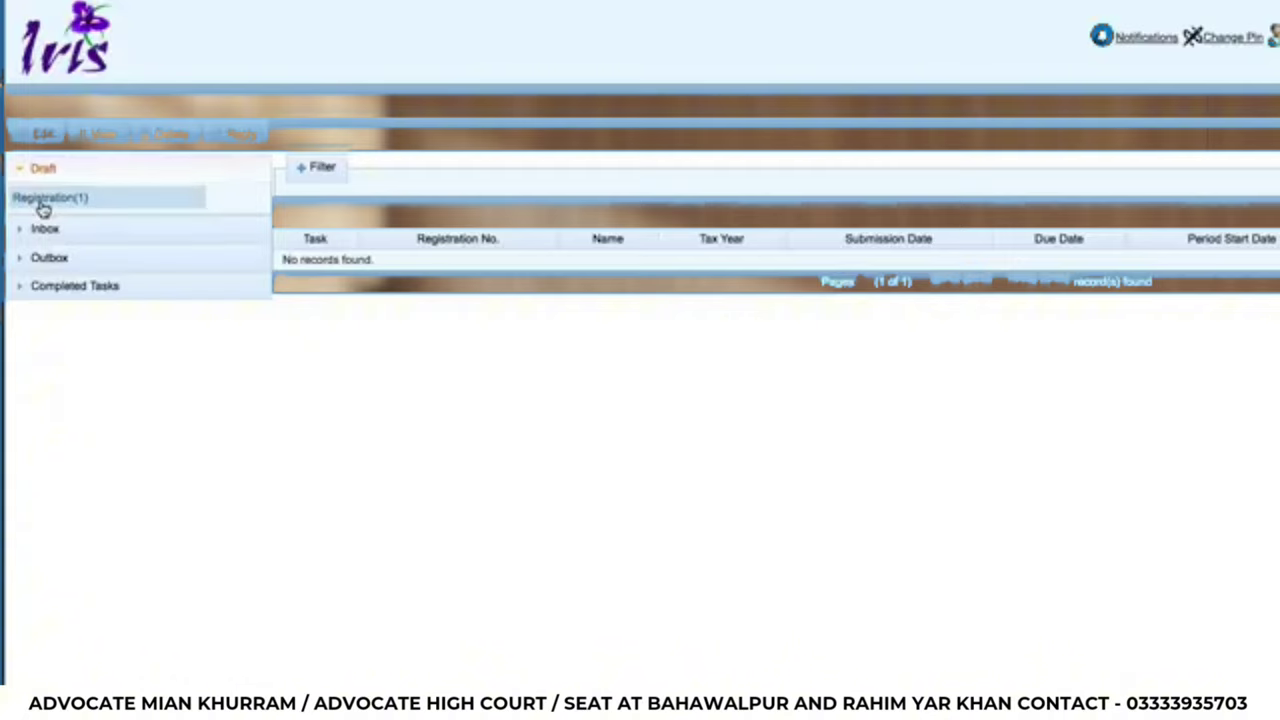
click(43, 202)
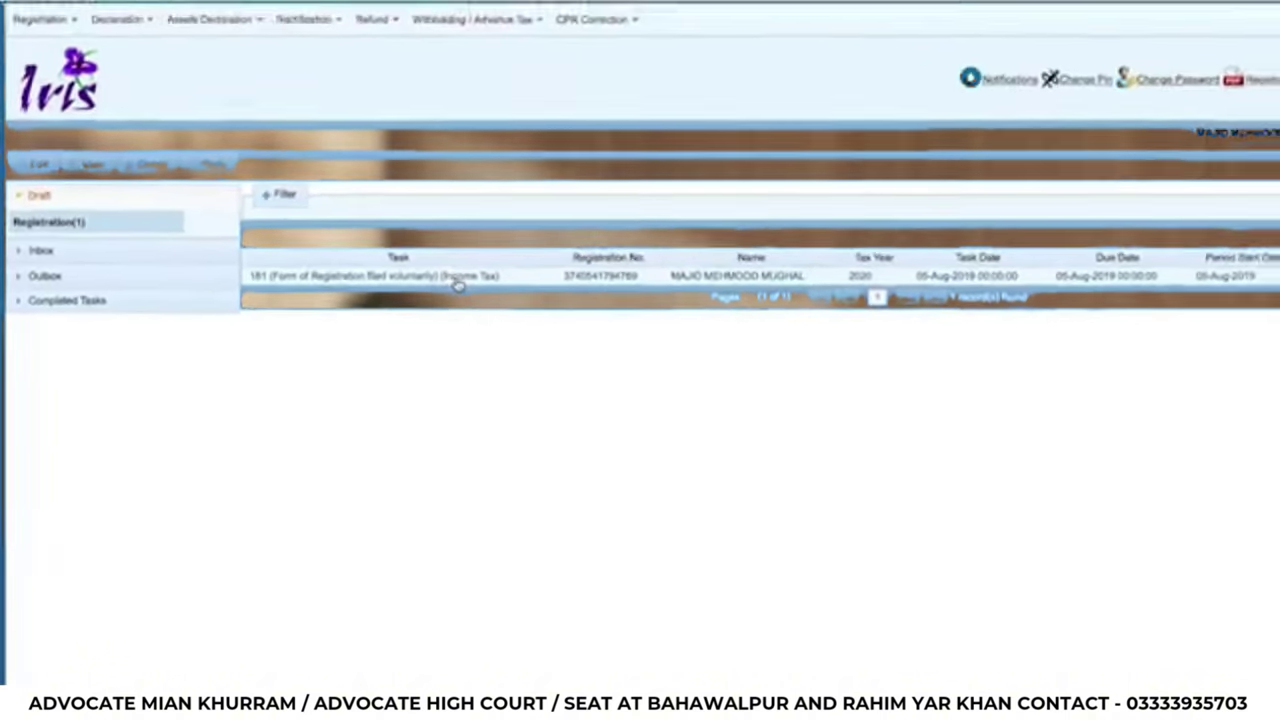
click(492, 266)
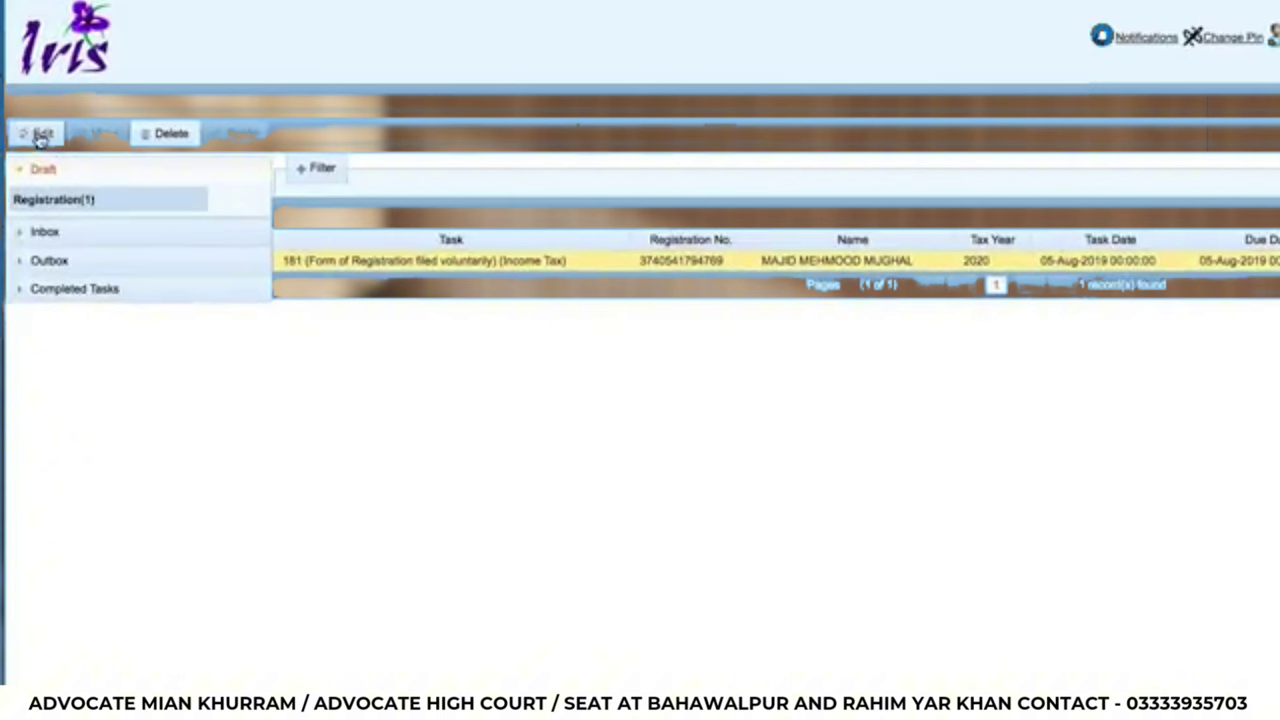
click(40, 136)
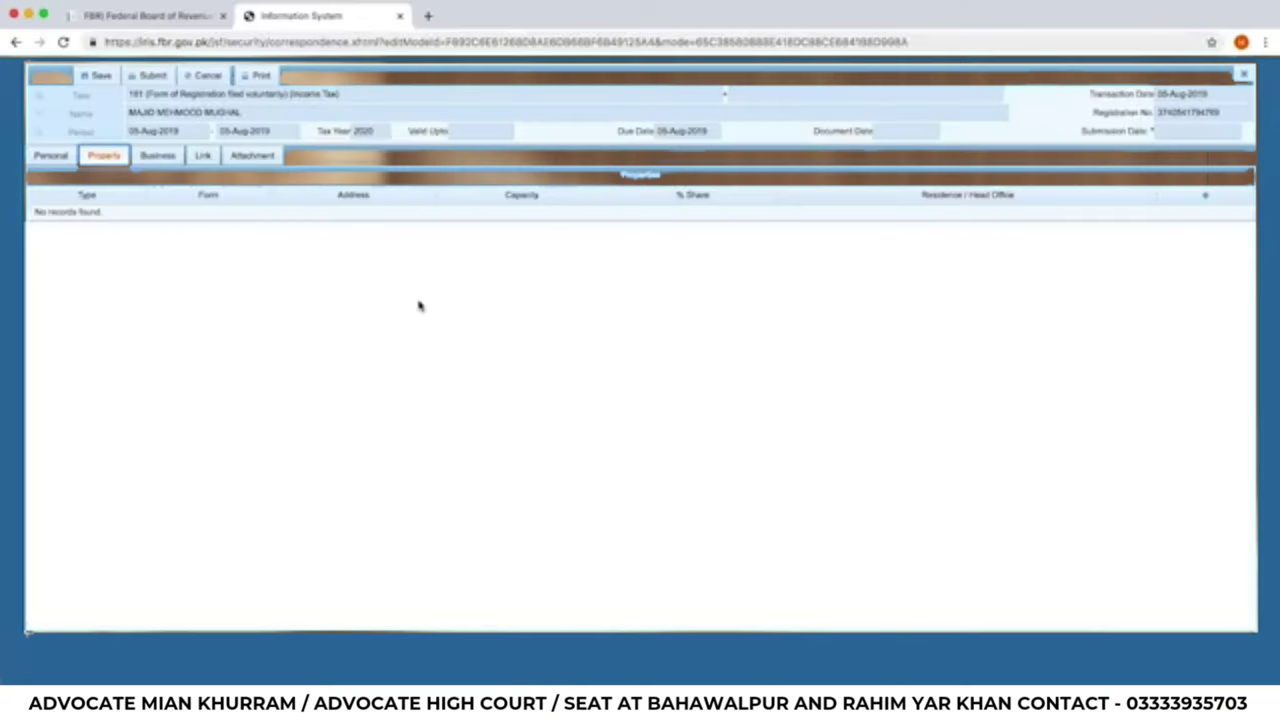
- Add a new property of type Residential Property, form Bungalow
click(1203, 206)
click(631, 366)
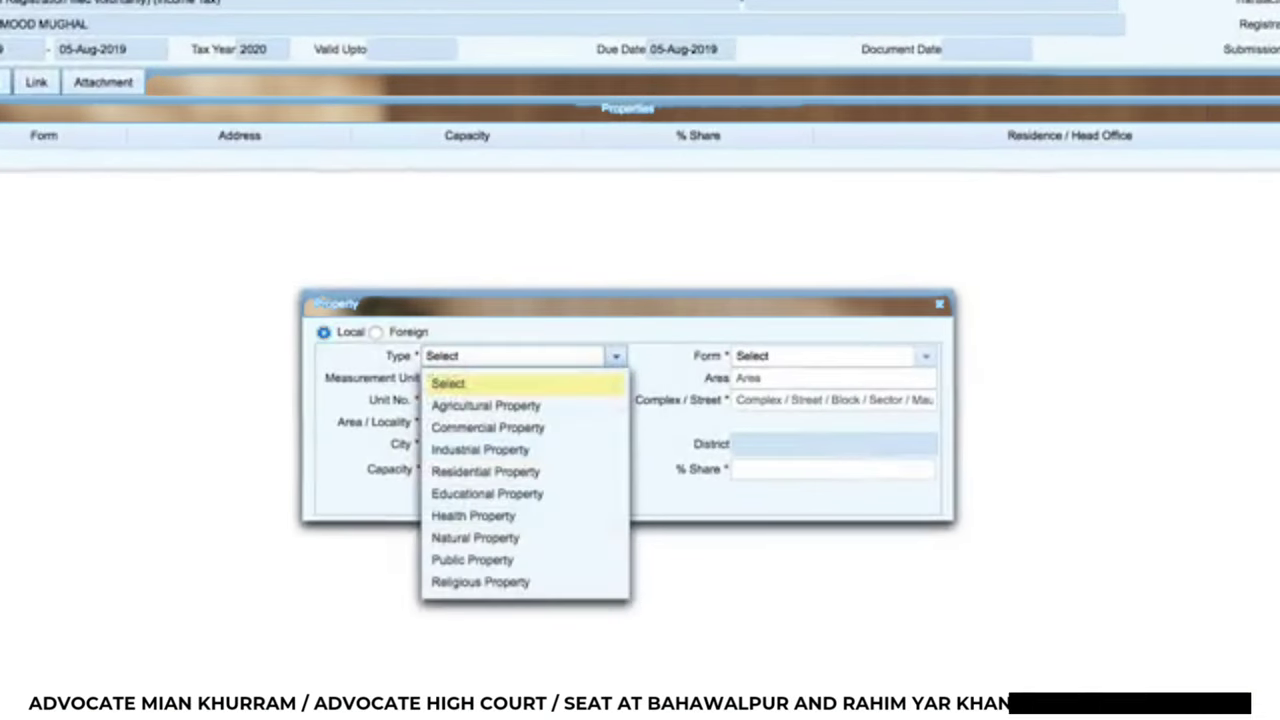
click(481, 474)
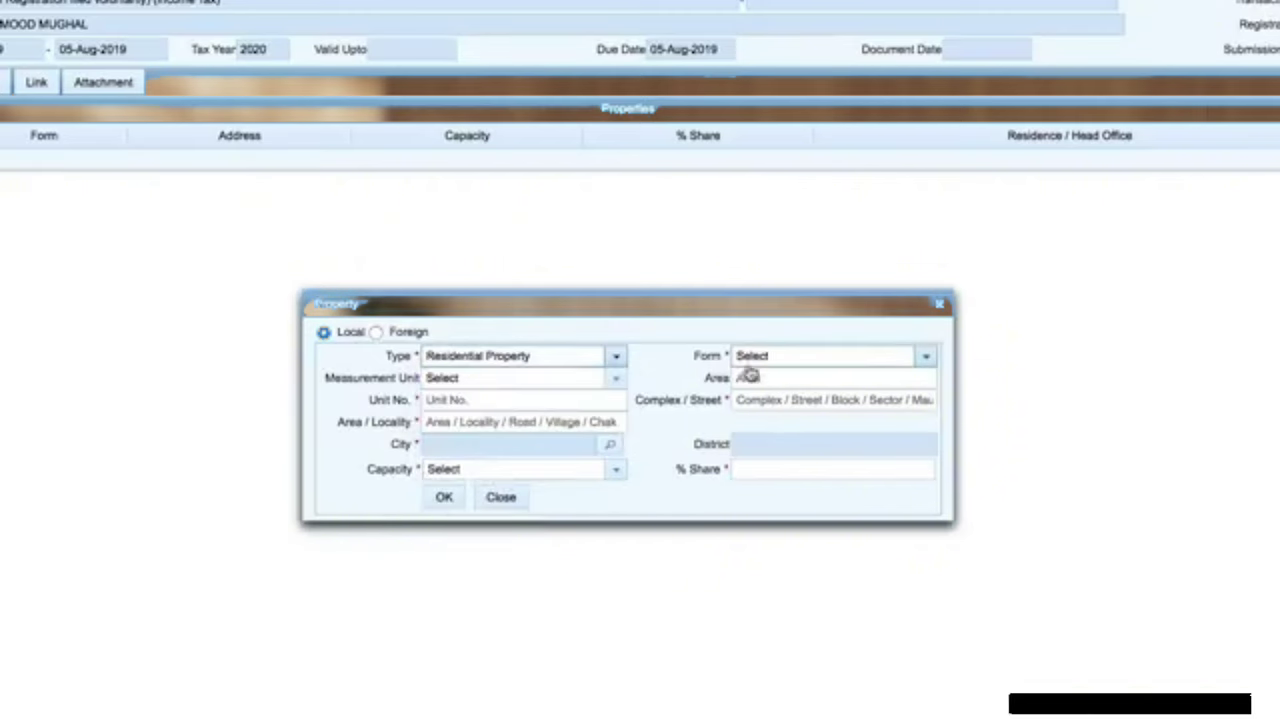
click(922, 362)
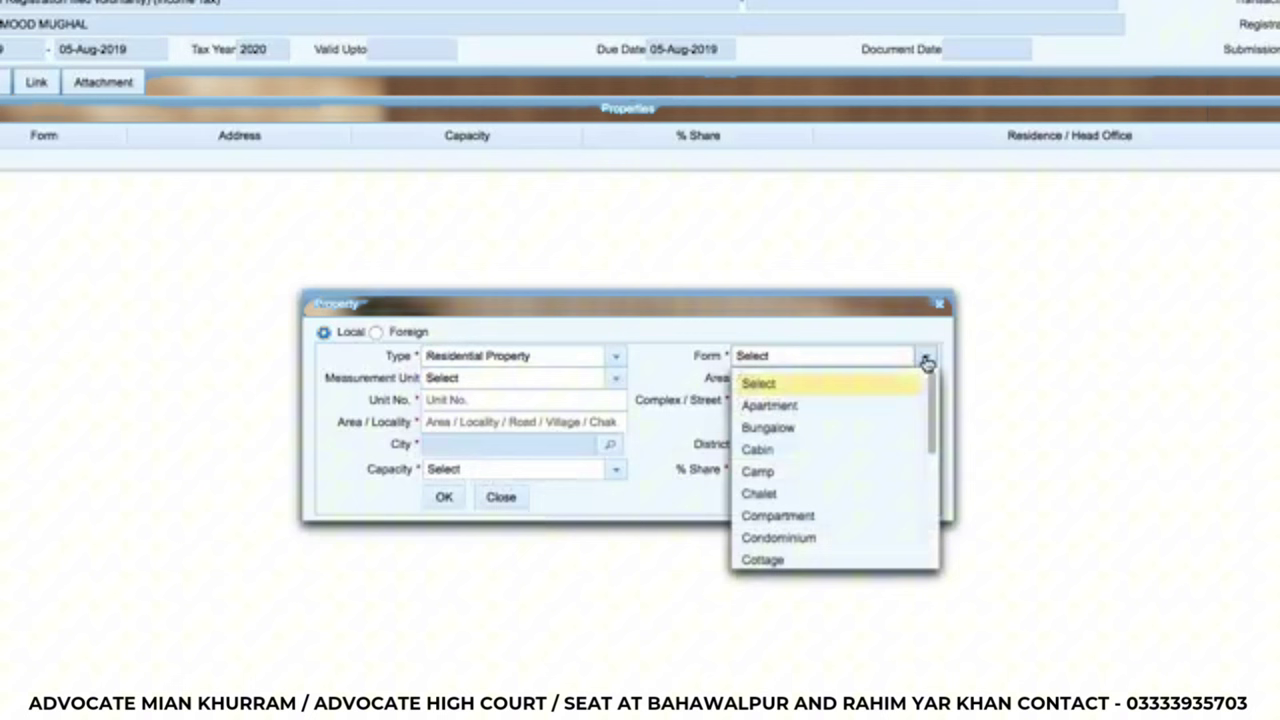
click(780, 430)
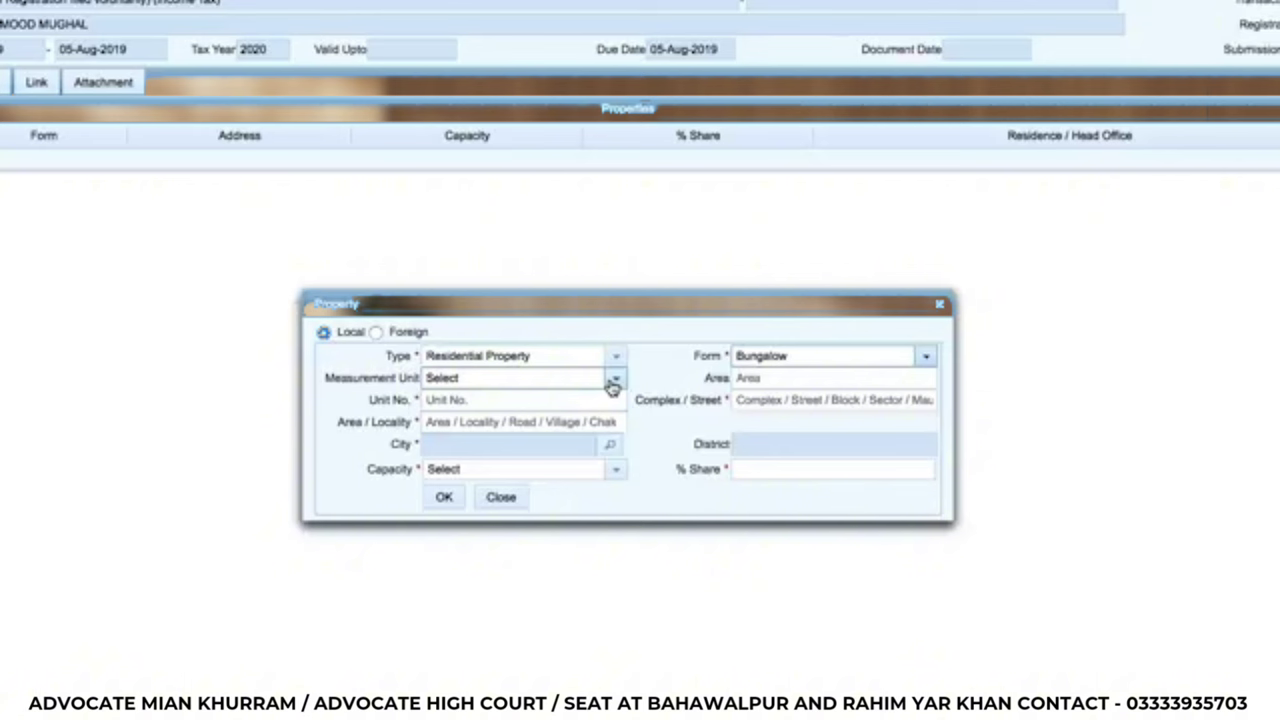
- Fill in the address: unit House 123, street 'Street 3', locality Gulistan Colony
click(470, 400)
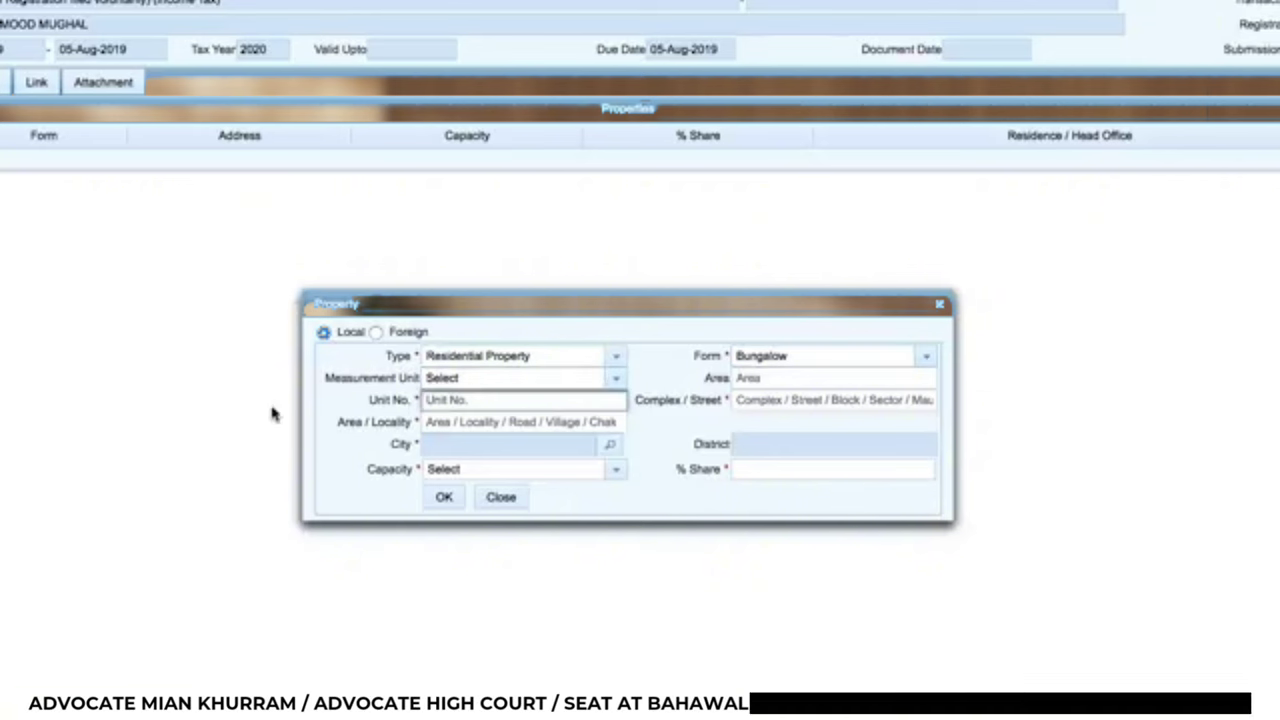
click(740, 401)
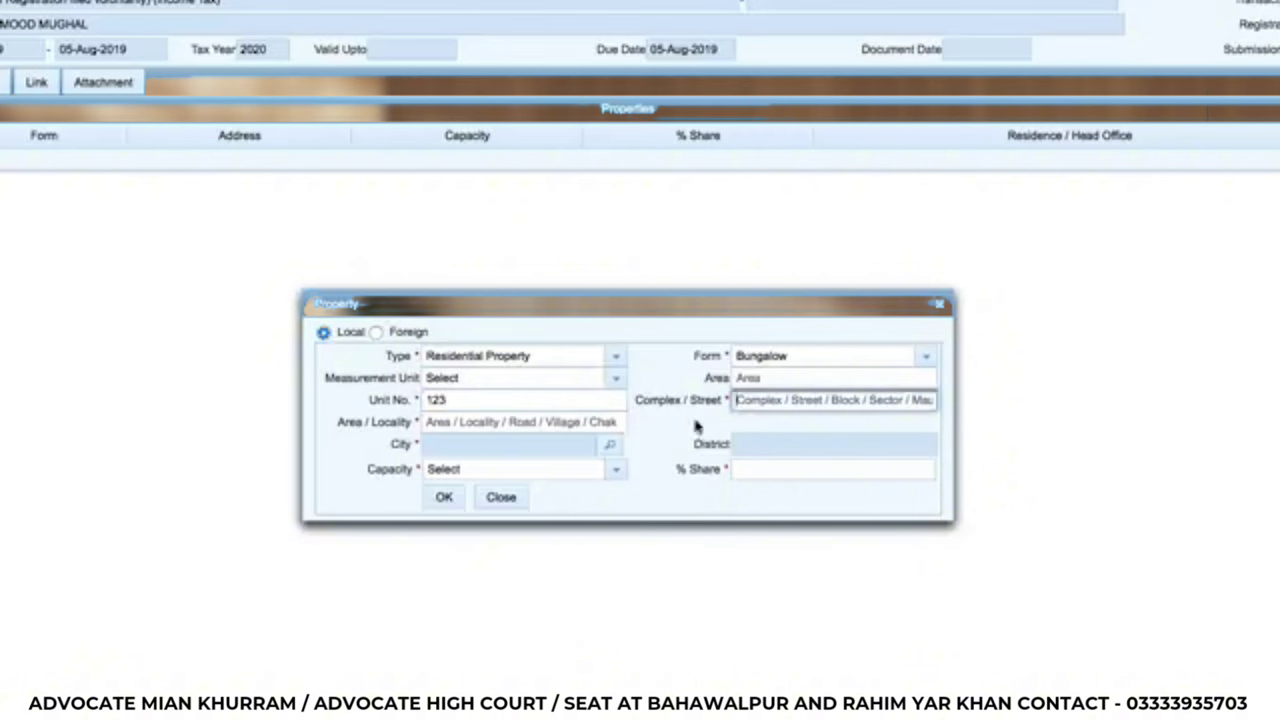
text(Srreet 3)
click(427, 400)
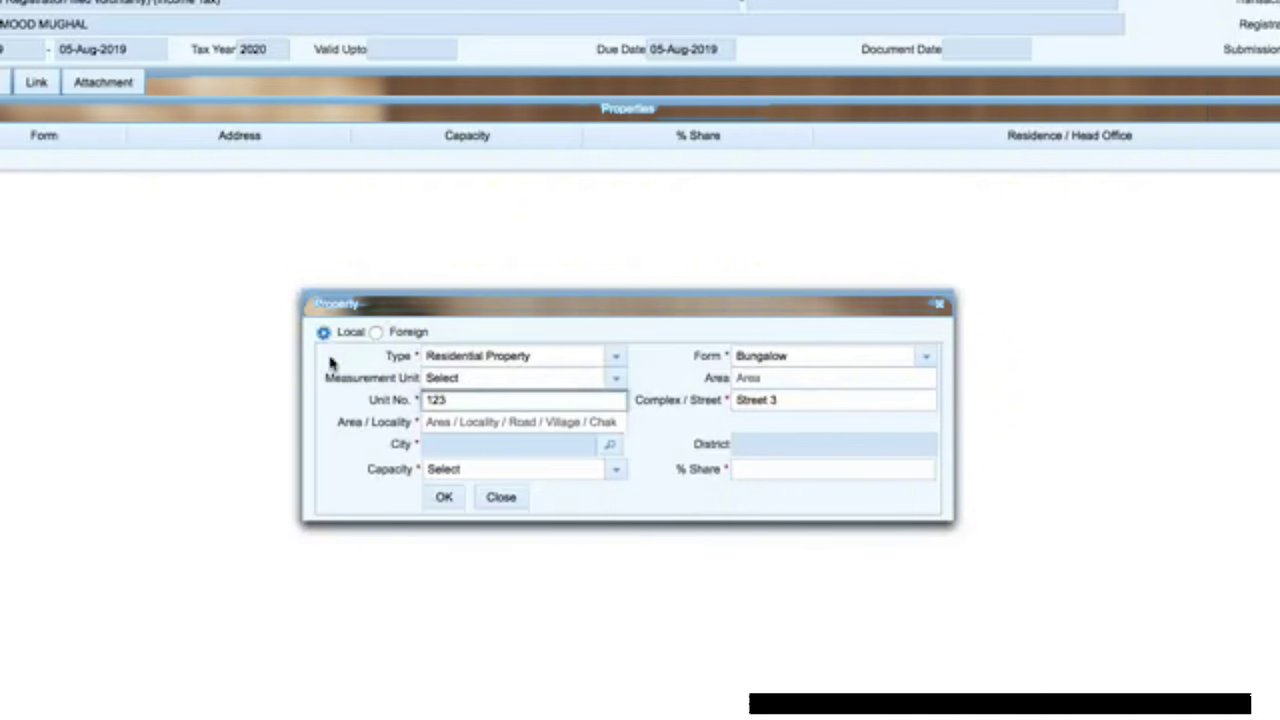
text(House)
key(Tab)
text(Gulistan Co)
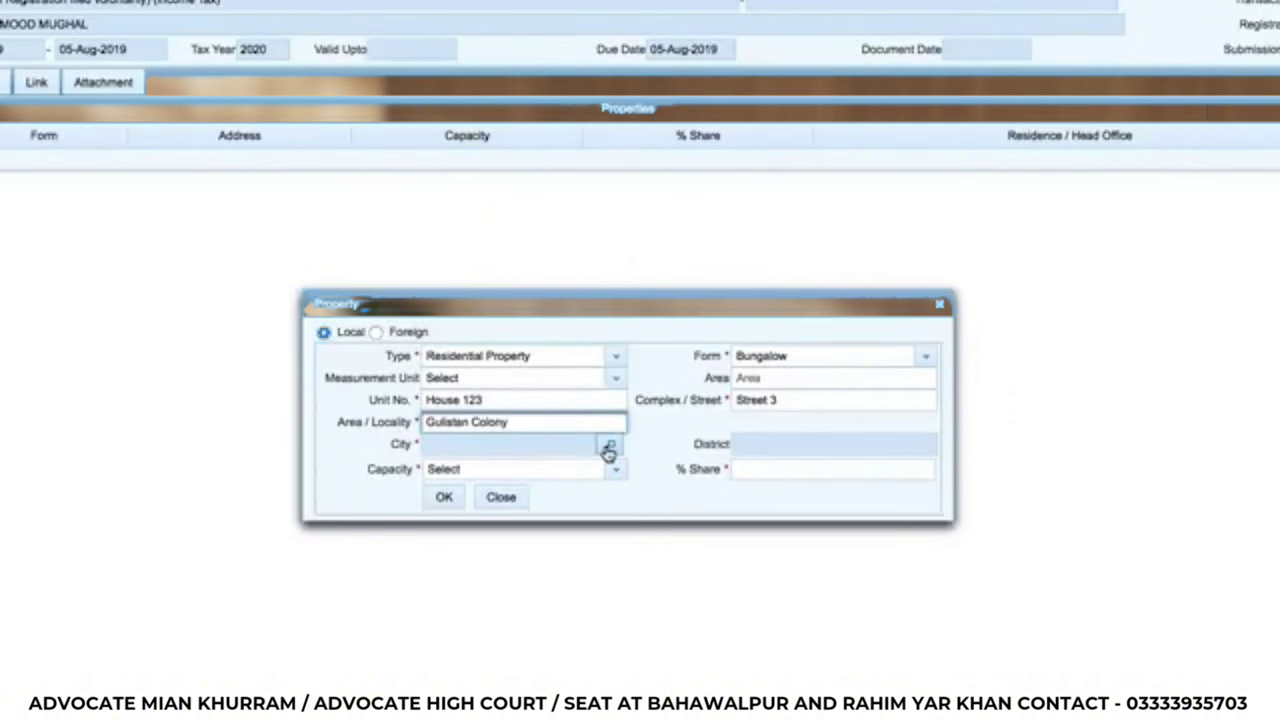
- Search 'Raw' and set the property's city to Cantonement, Rawalpindi
click(608, 447)
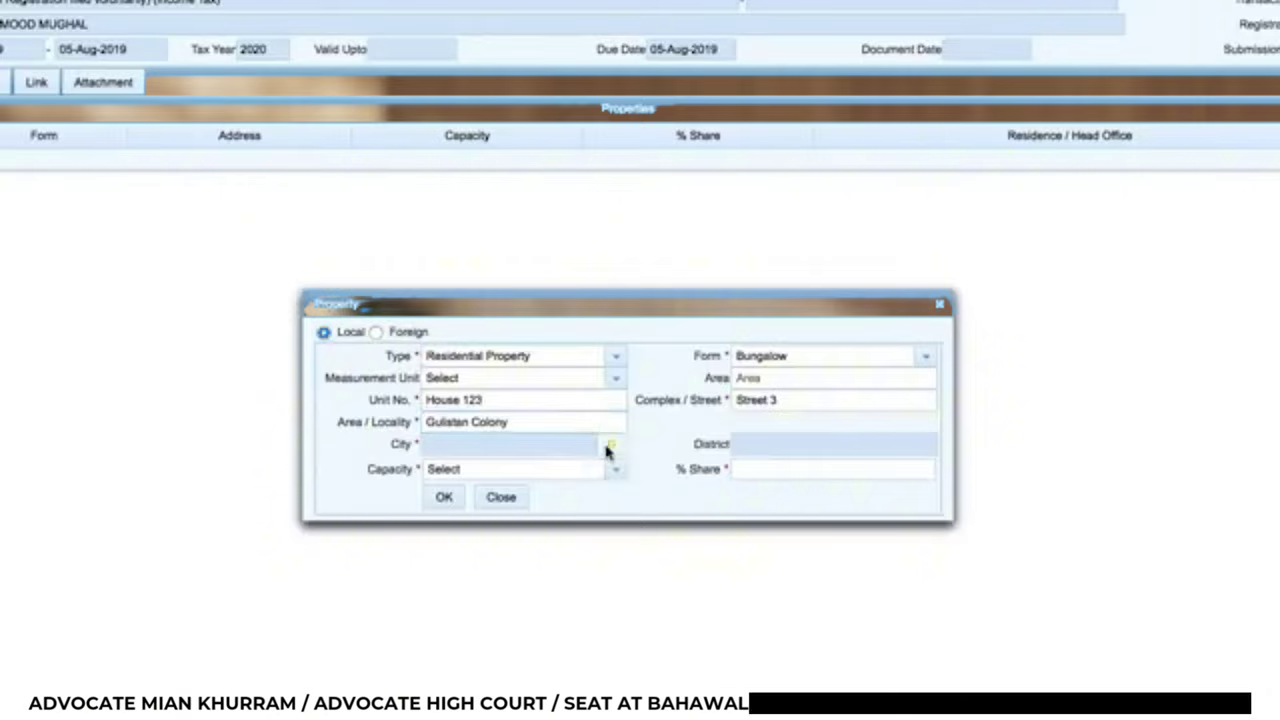
text(Rawalpindi)
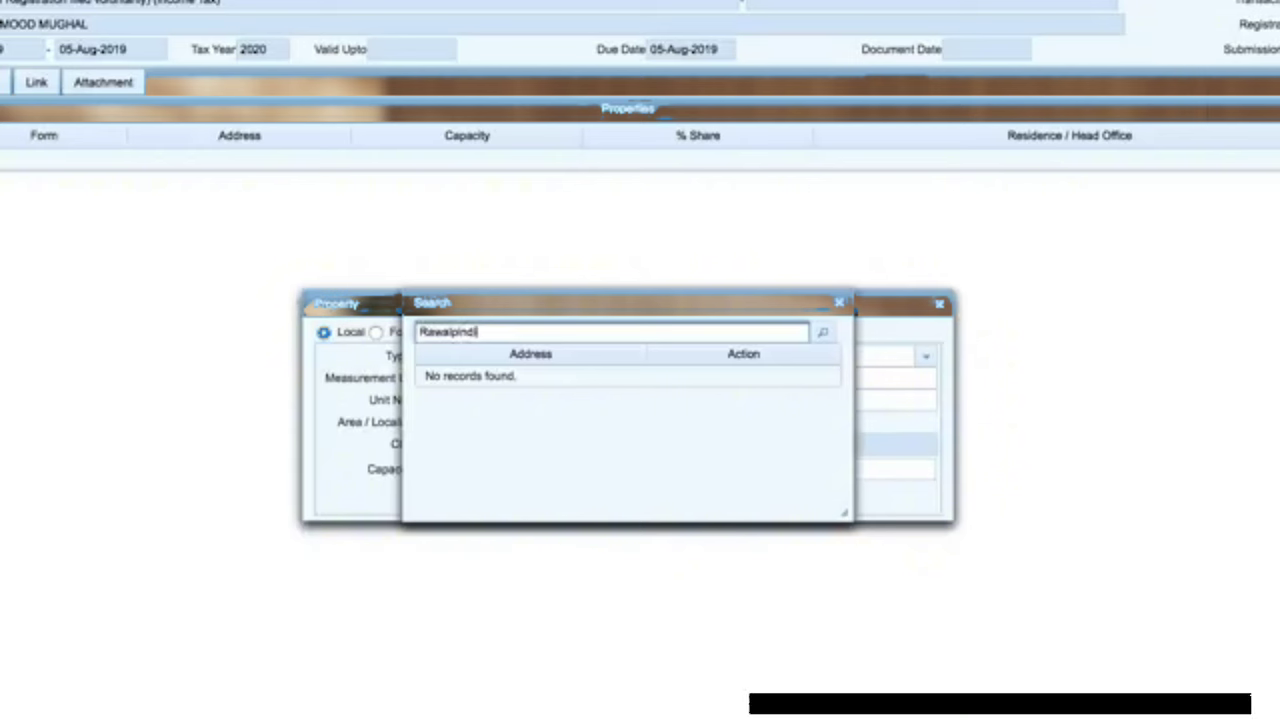
click(824, 336)
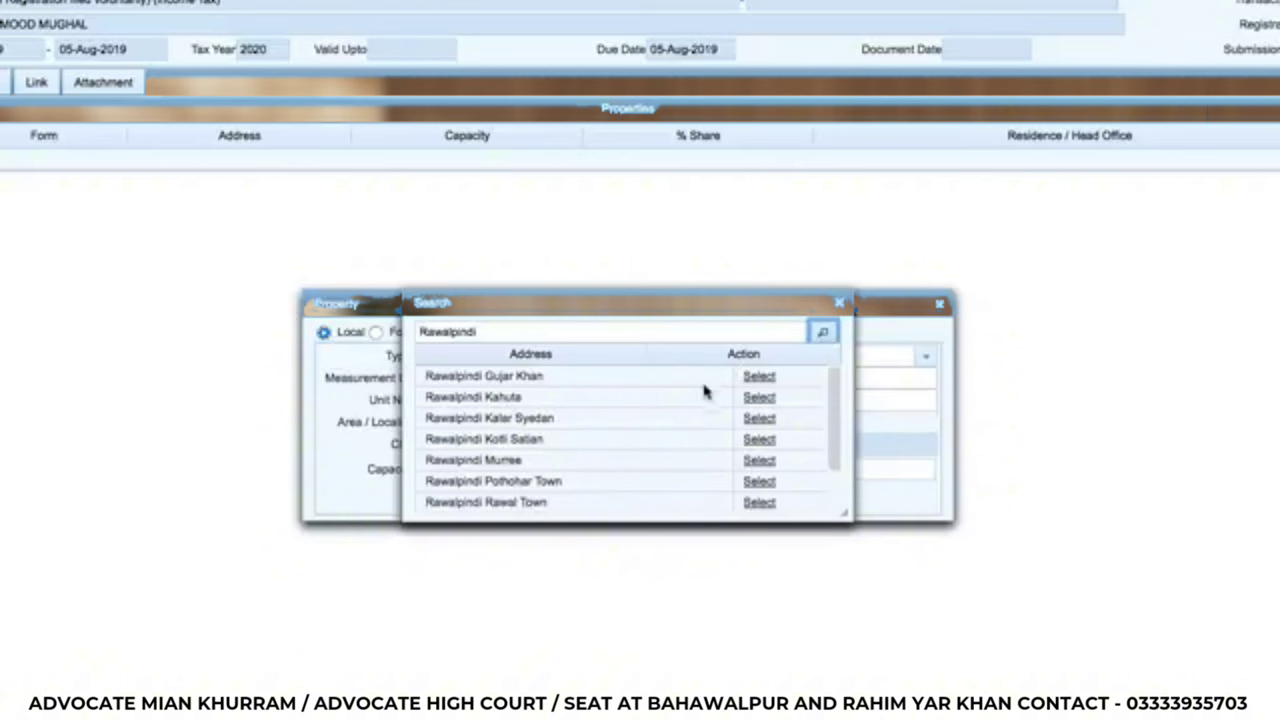
scroll(835, 420, down, 3)
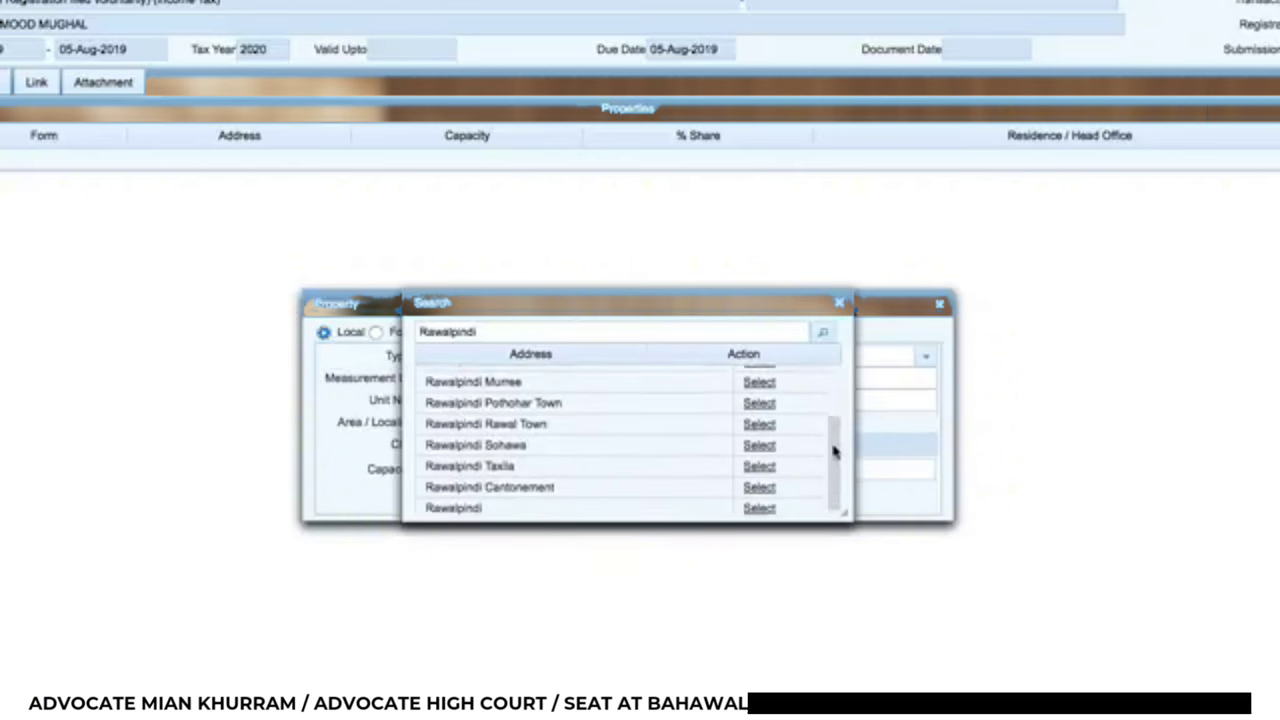
click(747, 485)
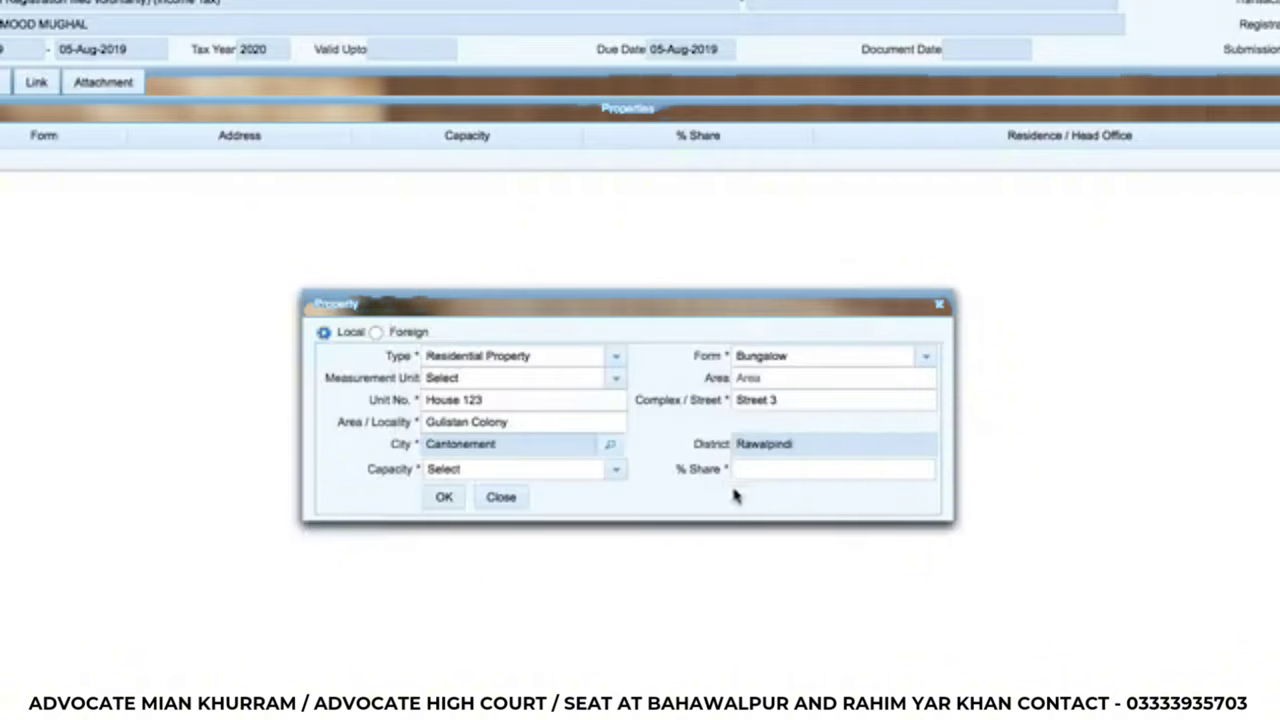
- Set capacity to Benami / Lessee / Tenant / Franchisee / Occupant
click(613, 470)
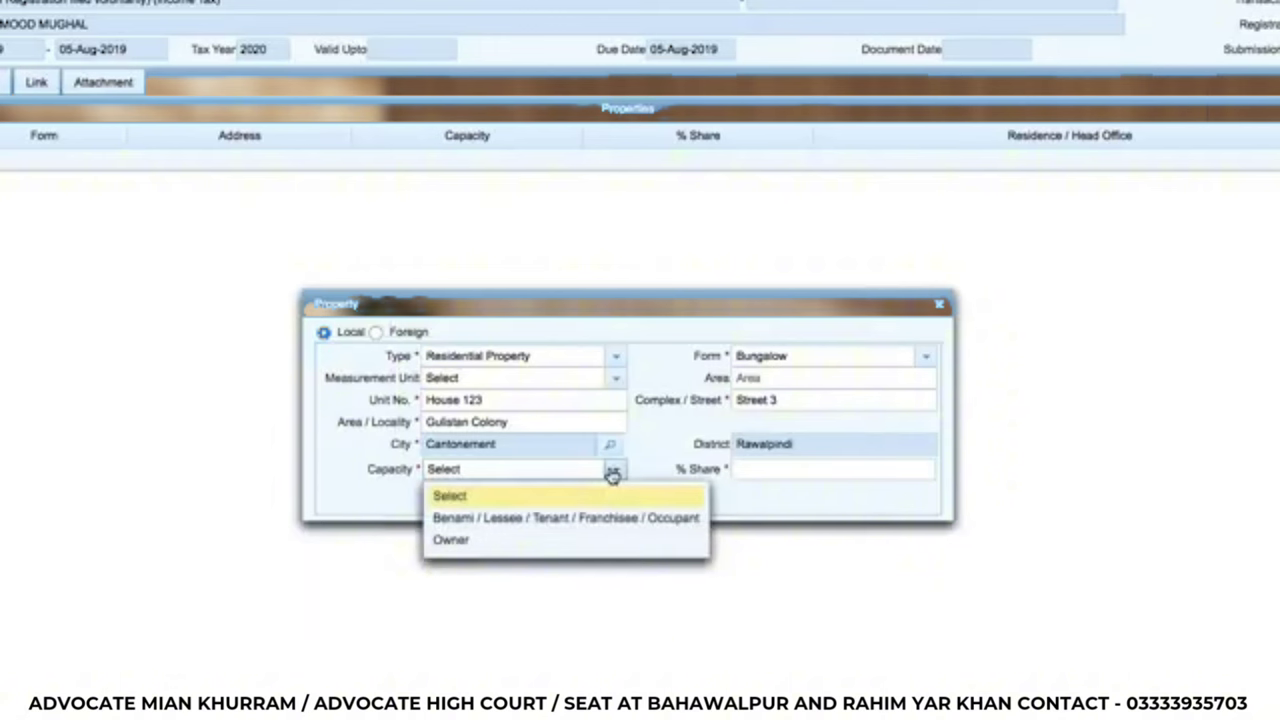
click(580, 520)
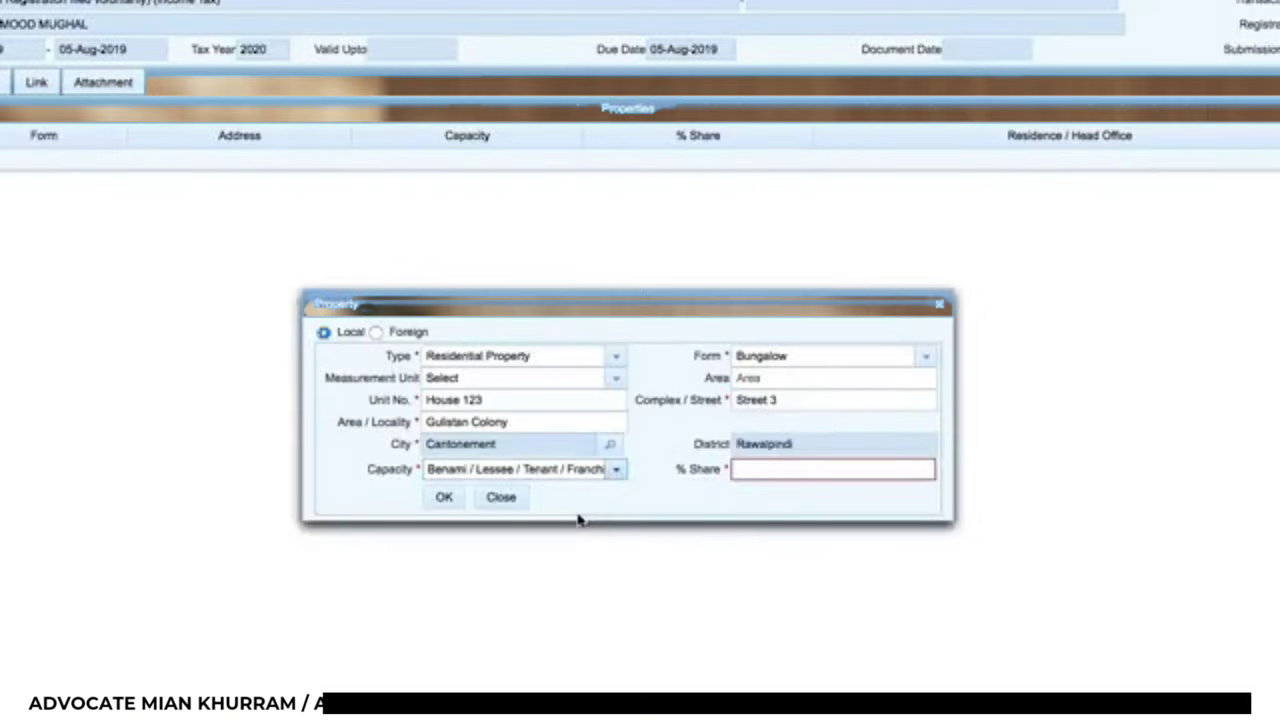
click(746, 471)
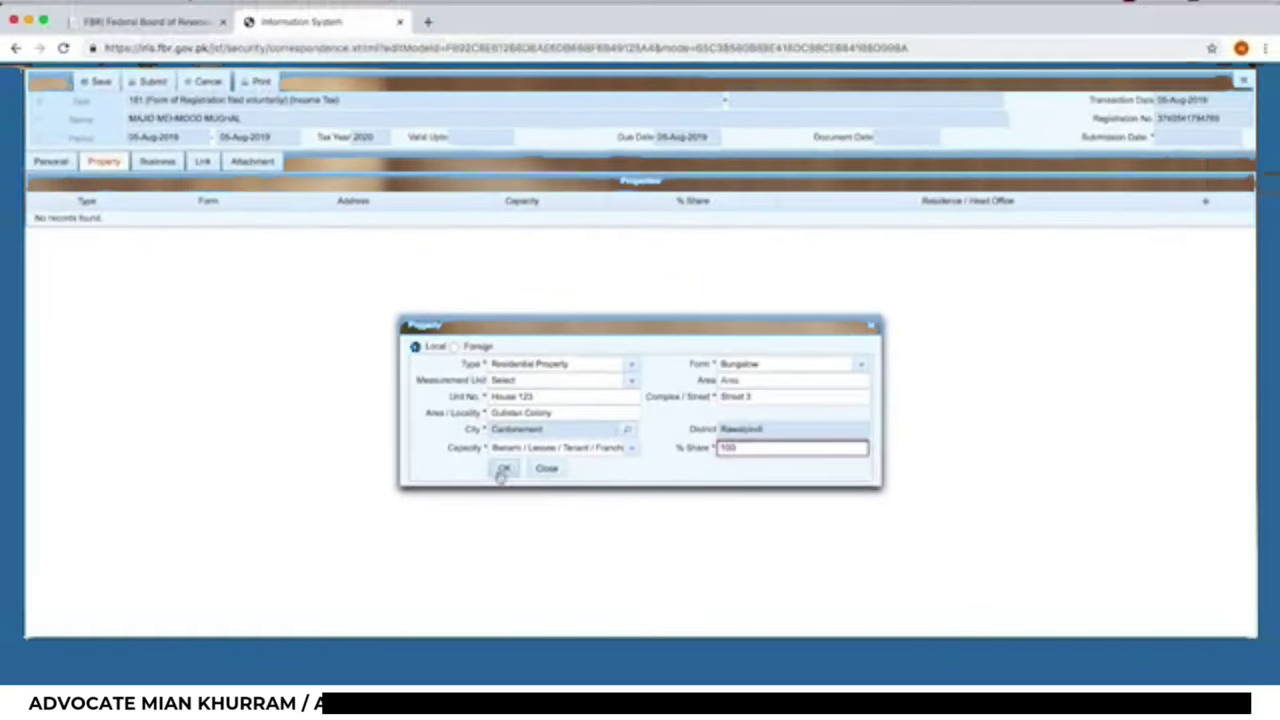
- Save the bungalow at 100% share and tick it as Residence / Head Office
click(502, 470)
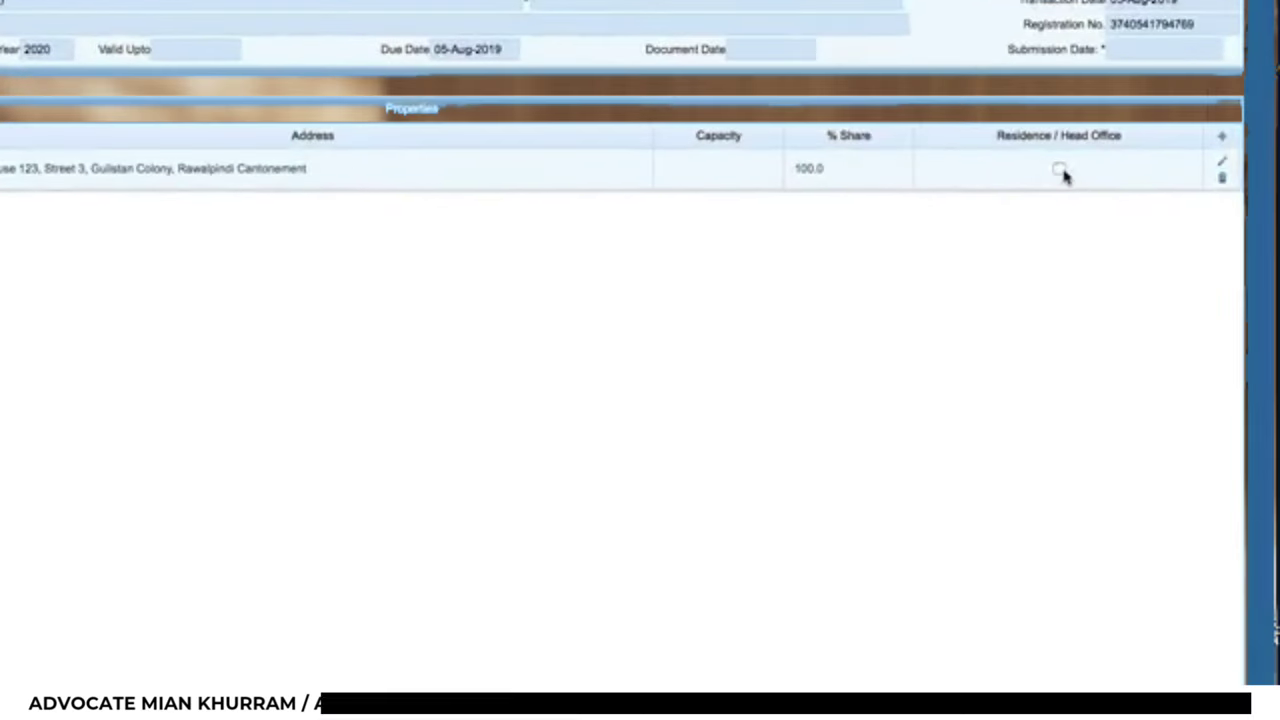
click(1059, 169)
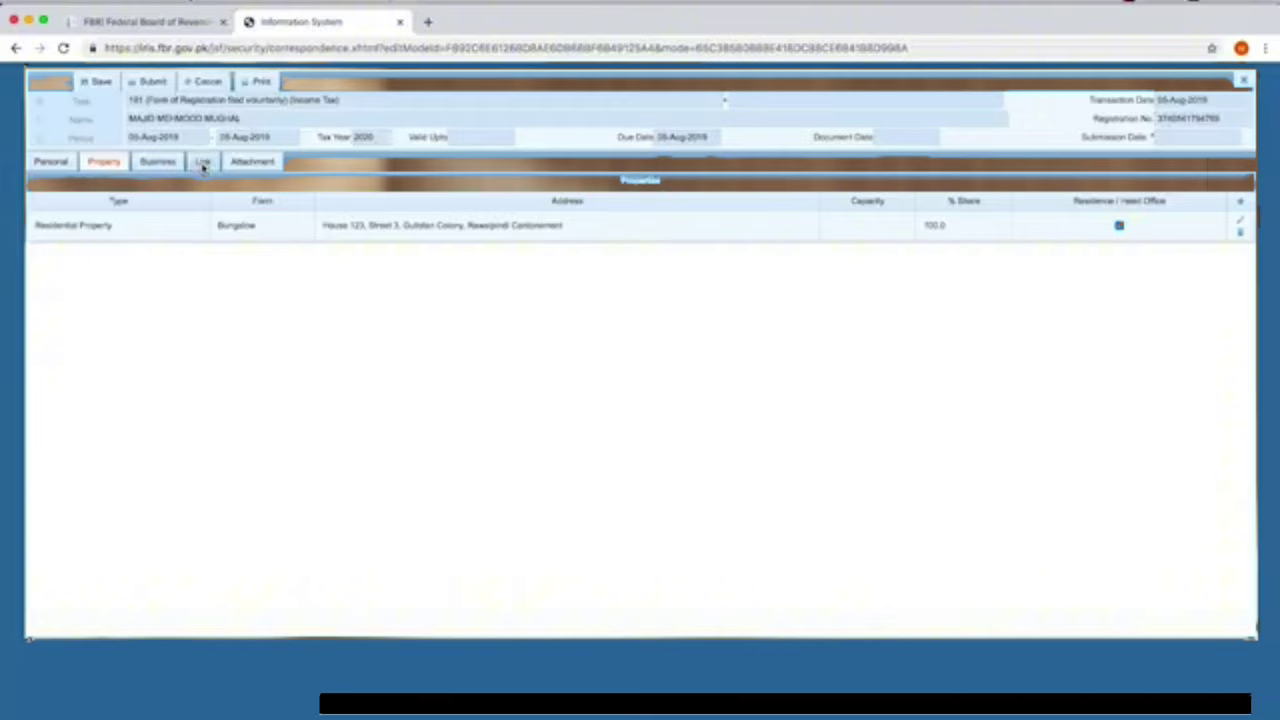
- Add a link with capacity Employer to MIDAS COMMUNICATIONS PAKISTAN (PRIVATE) LIMITED
click(203, 163)
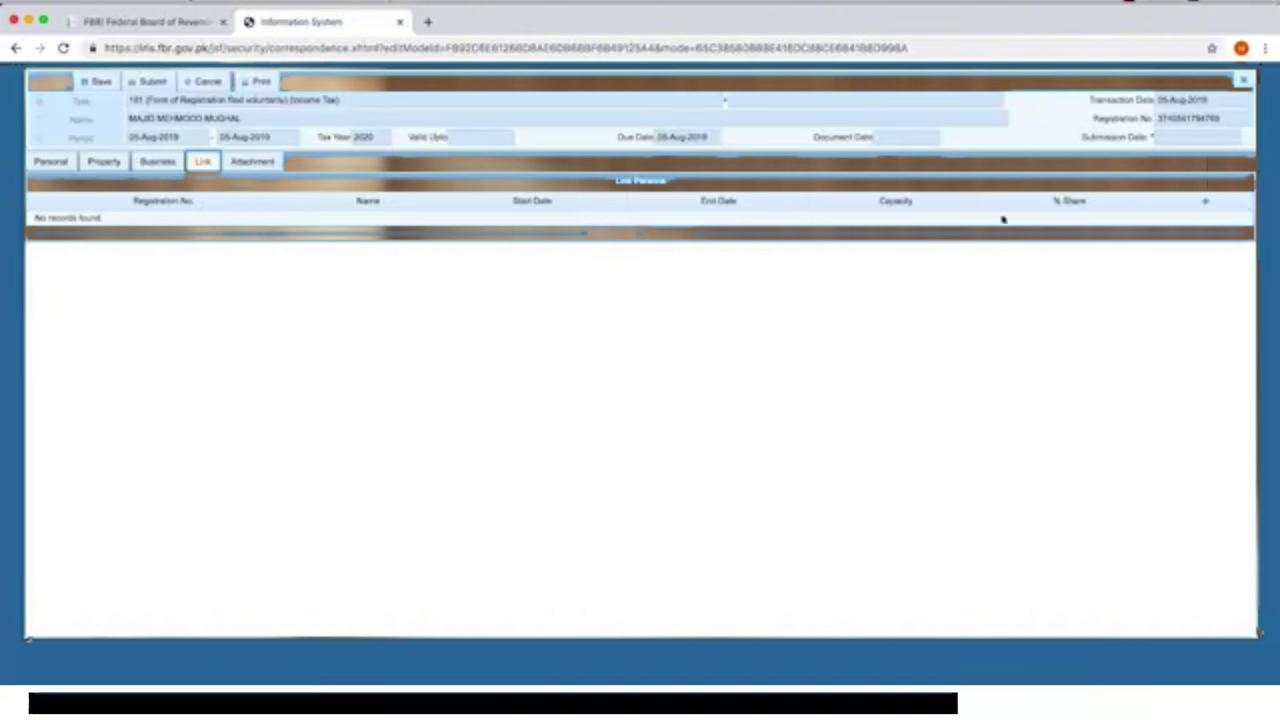
click(1209, 206)
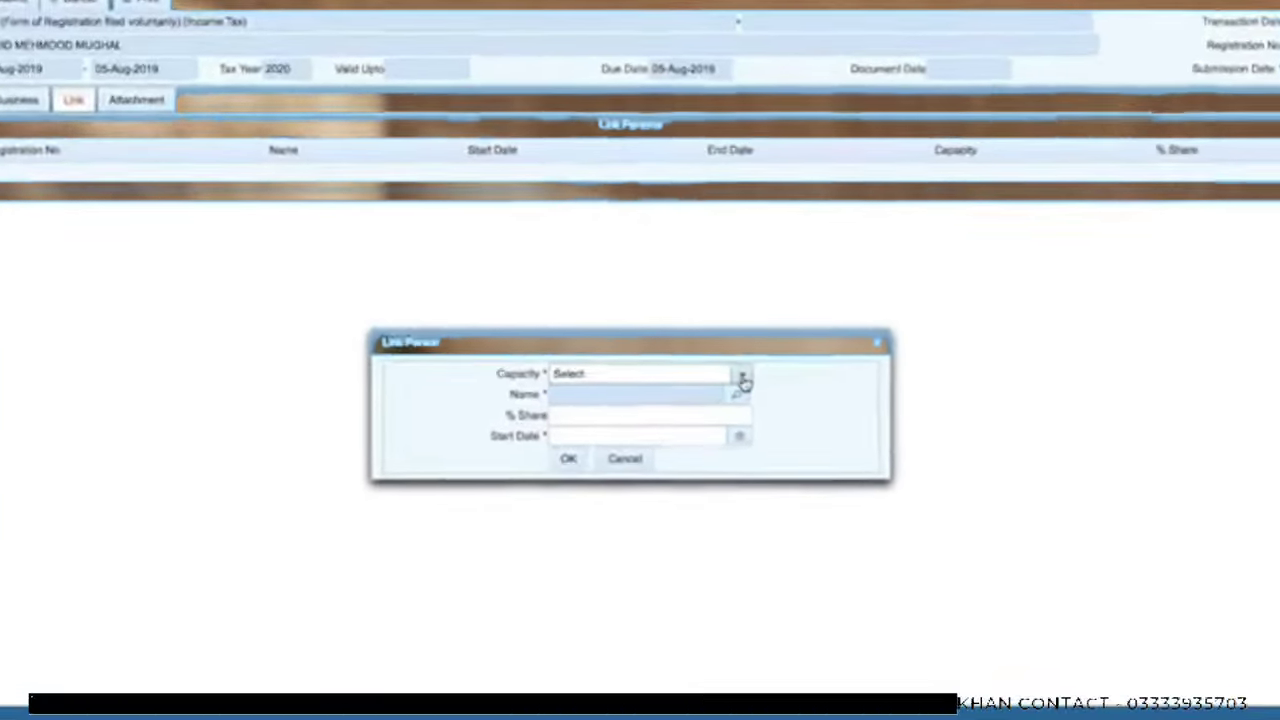
click(729, 376)
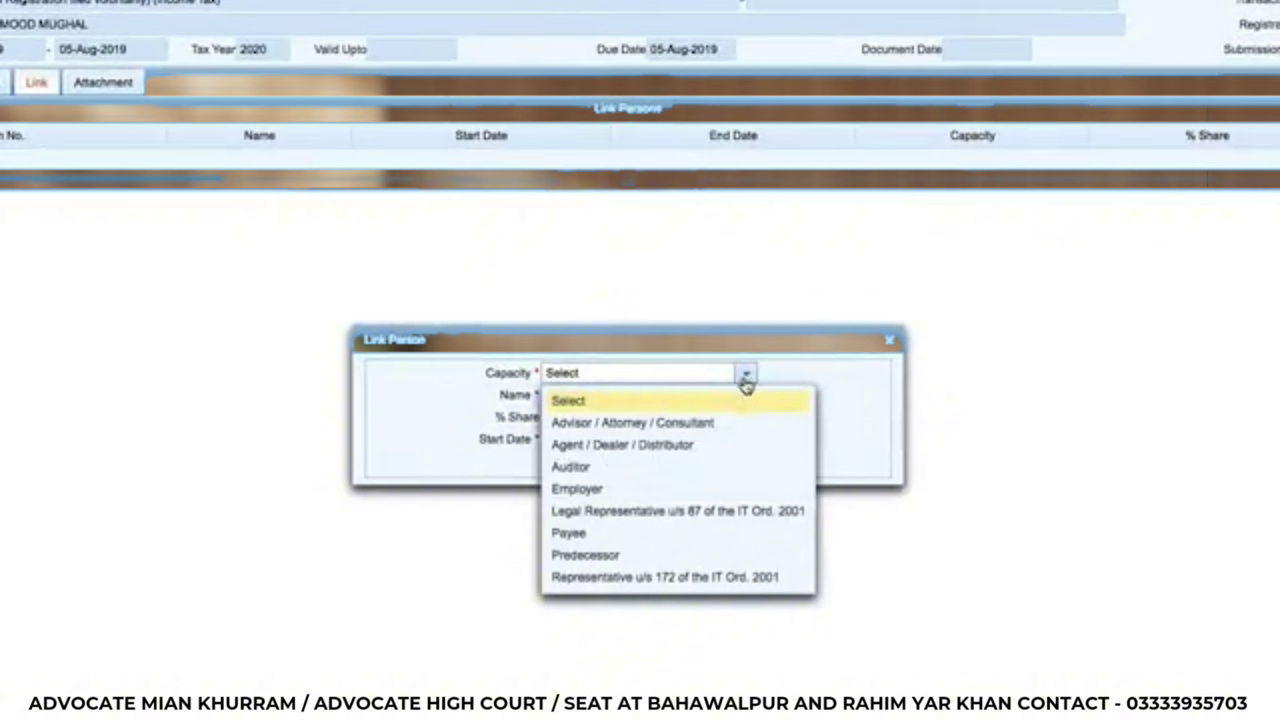
click(586, 490)
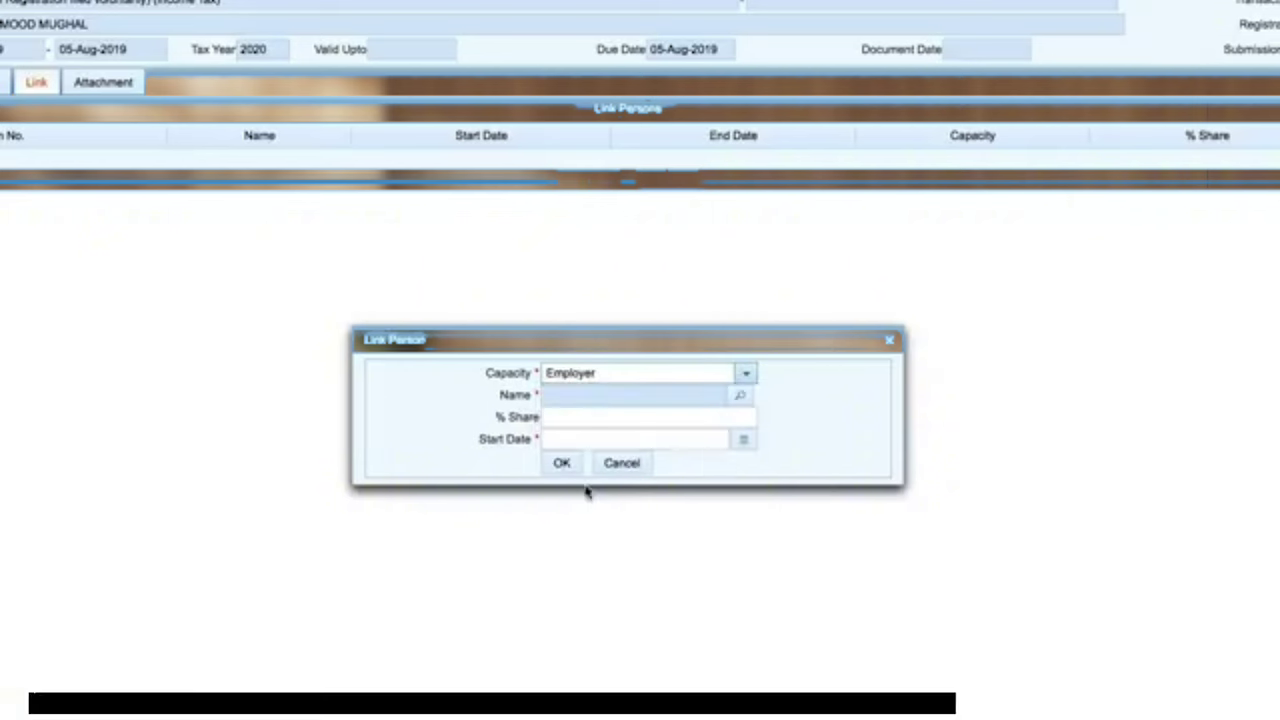
click(743, 401)
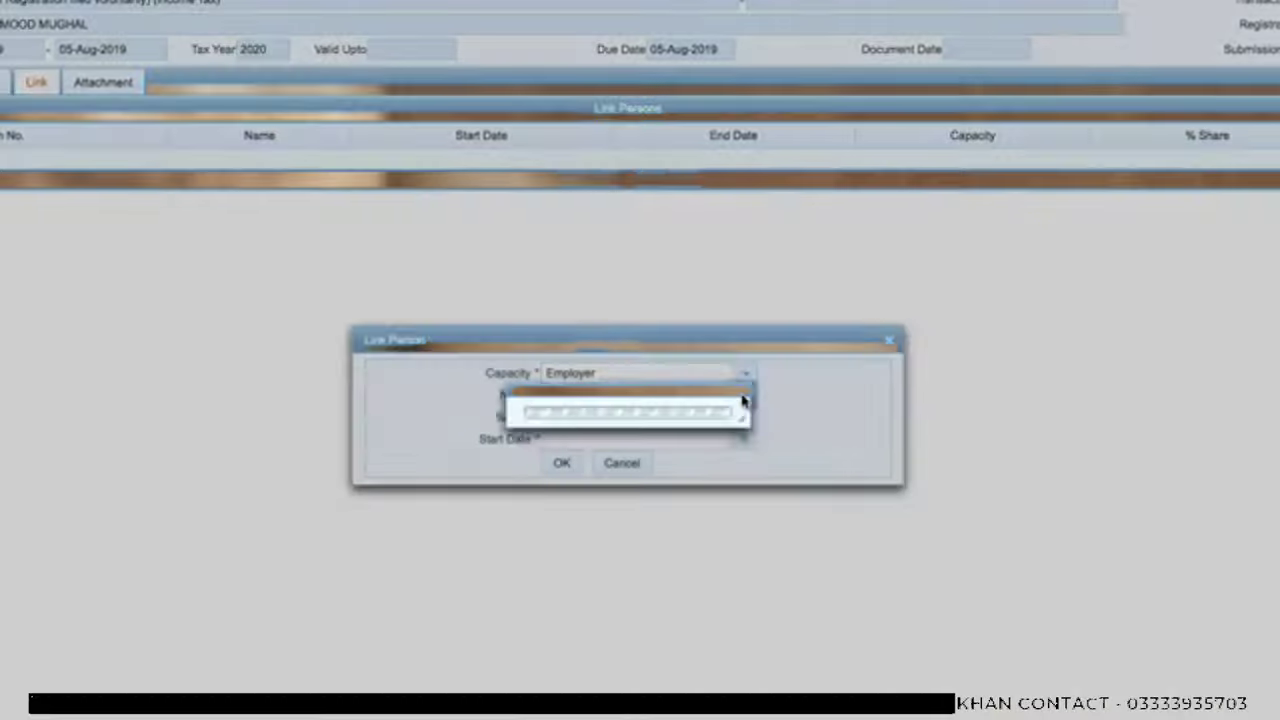
text(Midas Com)
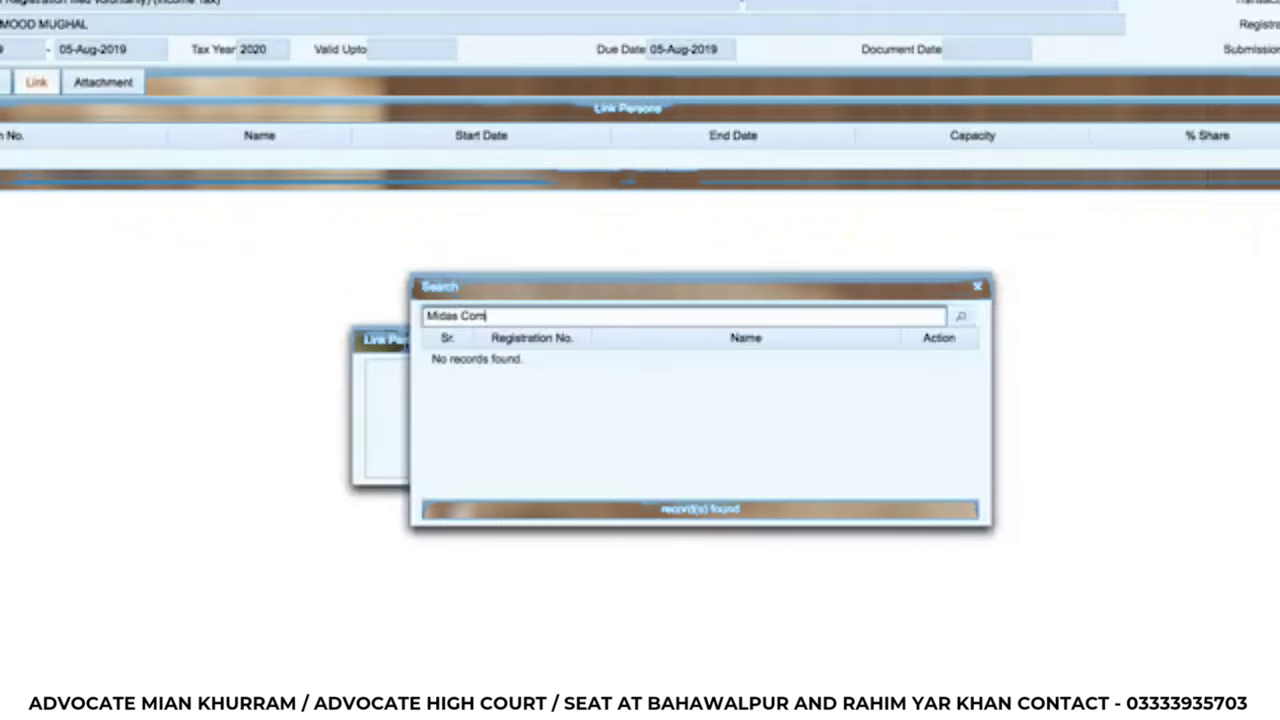
text(munications Pakistan)
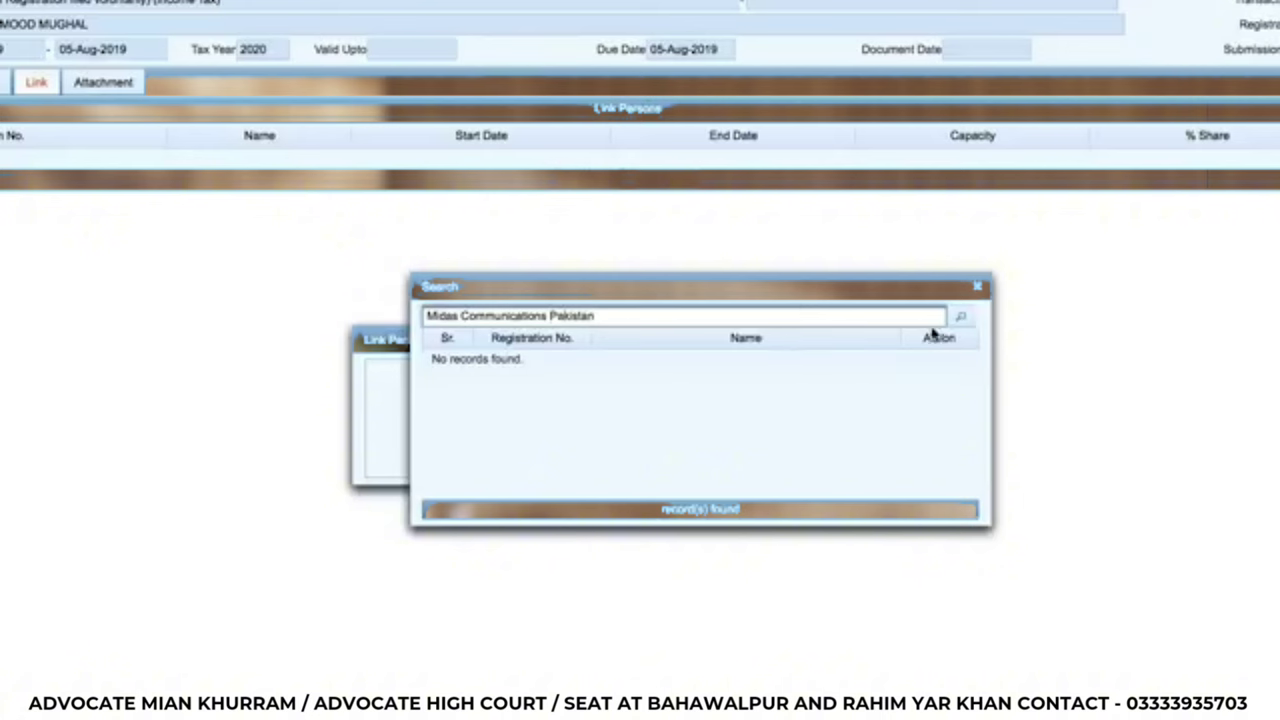
click(961, 319)
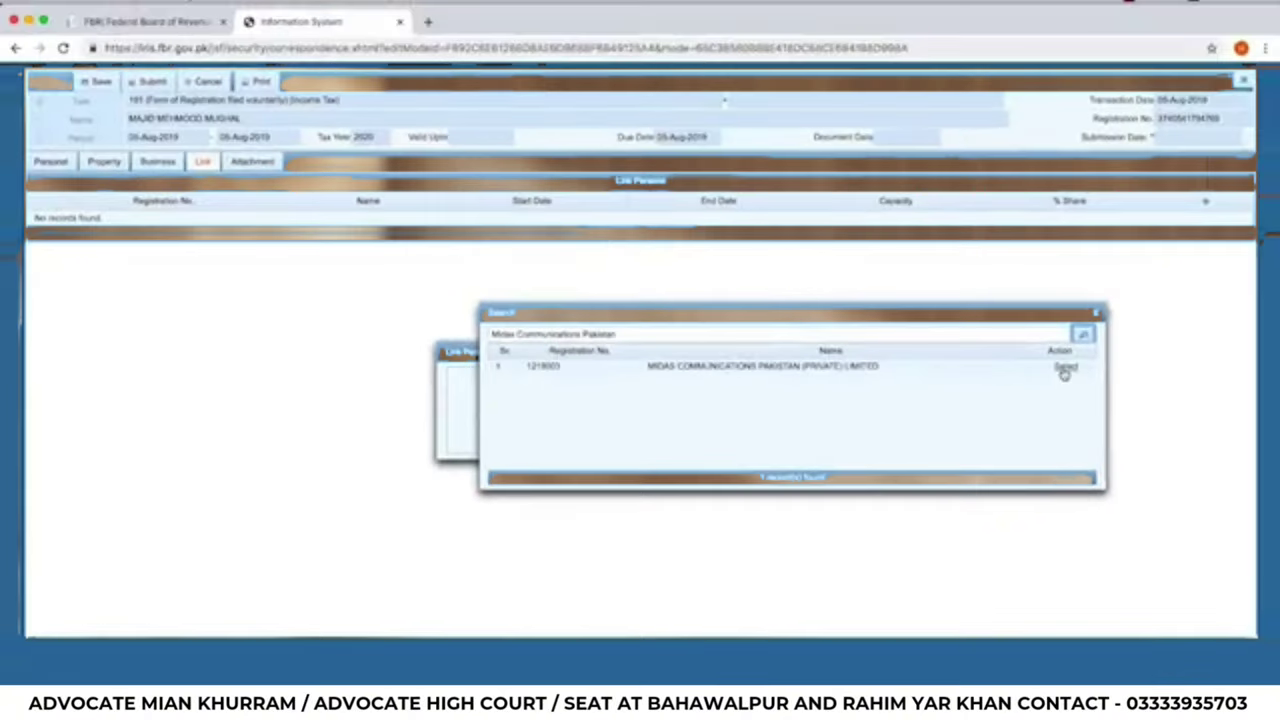
click(1065, 370)
- Give the employer link 100% share and start date 03-Mar-2008, then confirm it
click(663, 408)
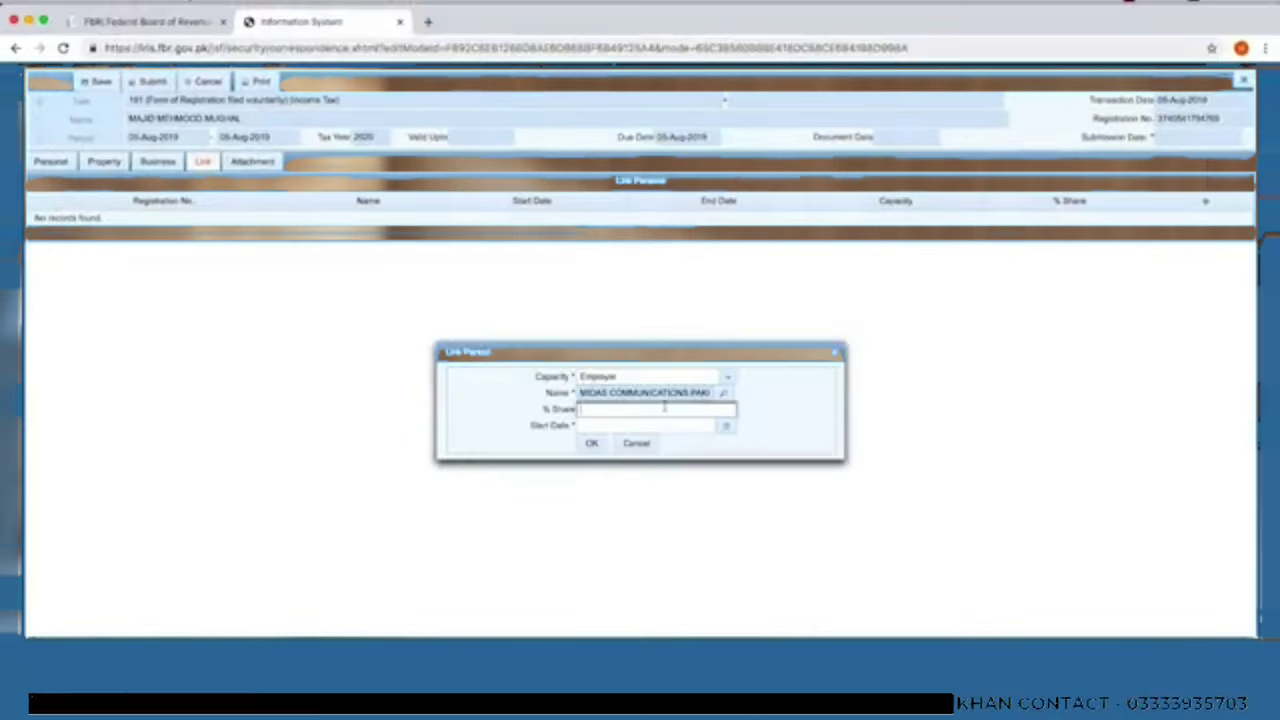
text(100)
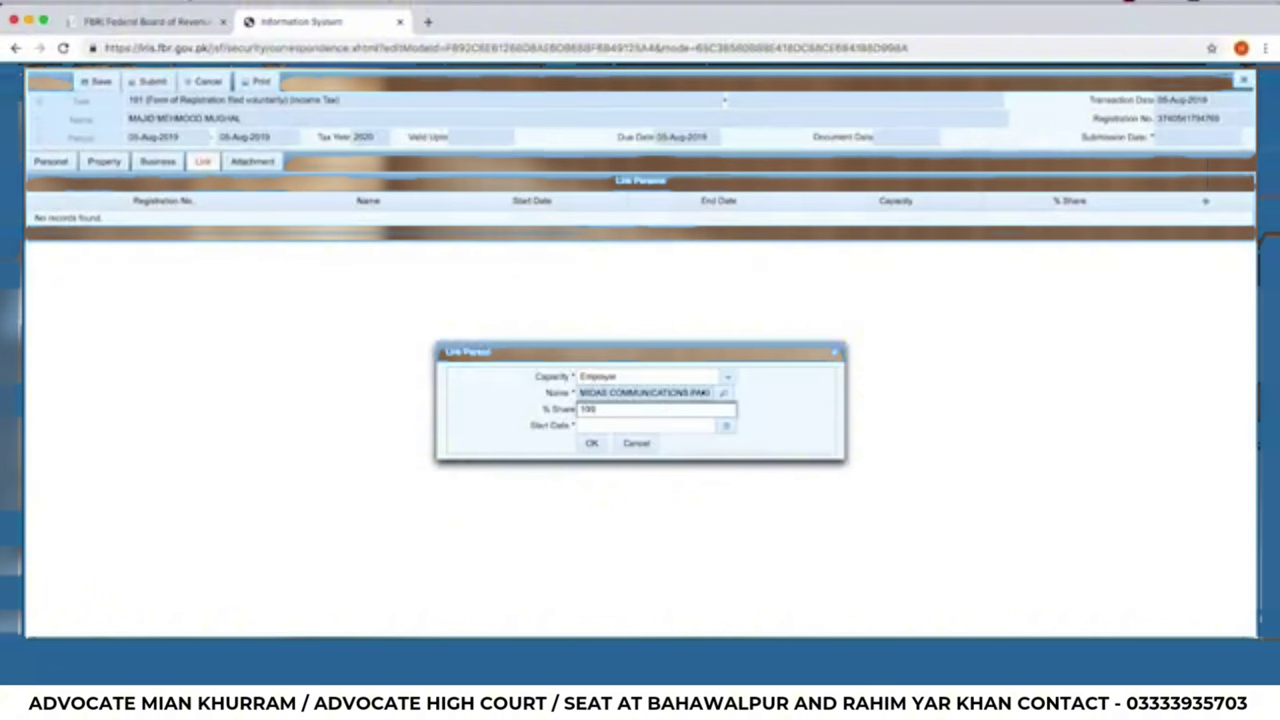
click(726, 426)
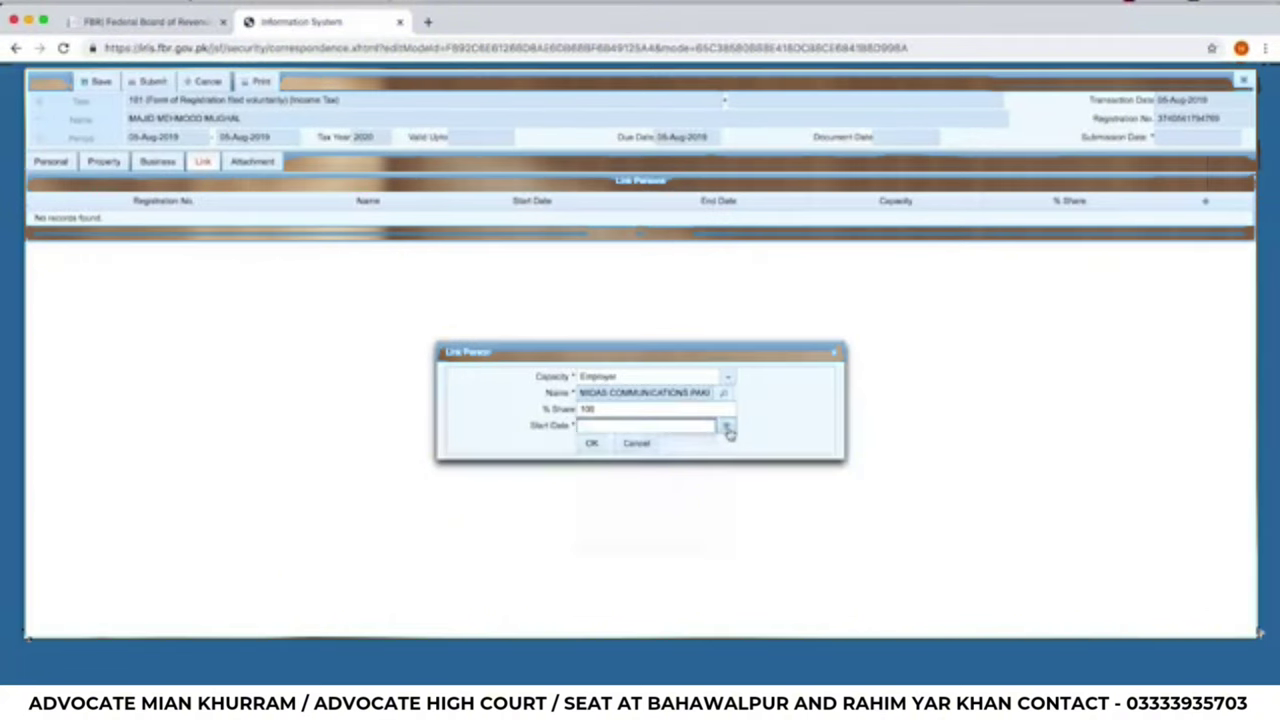
click(699, 446)
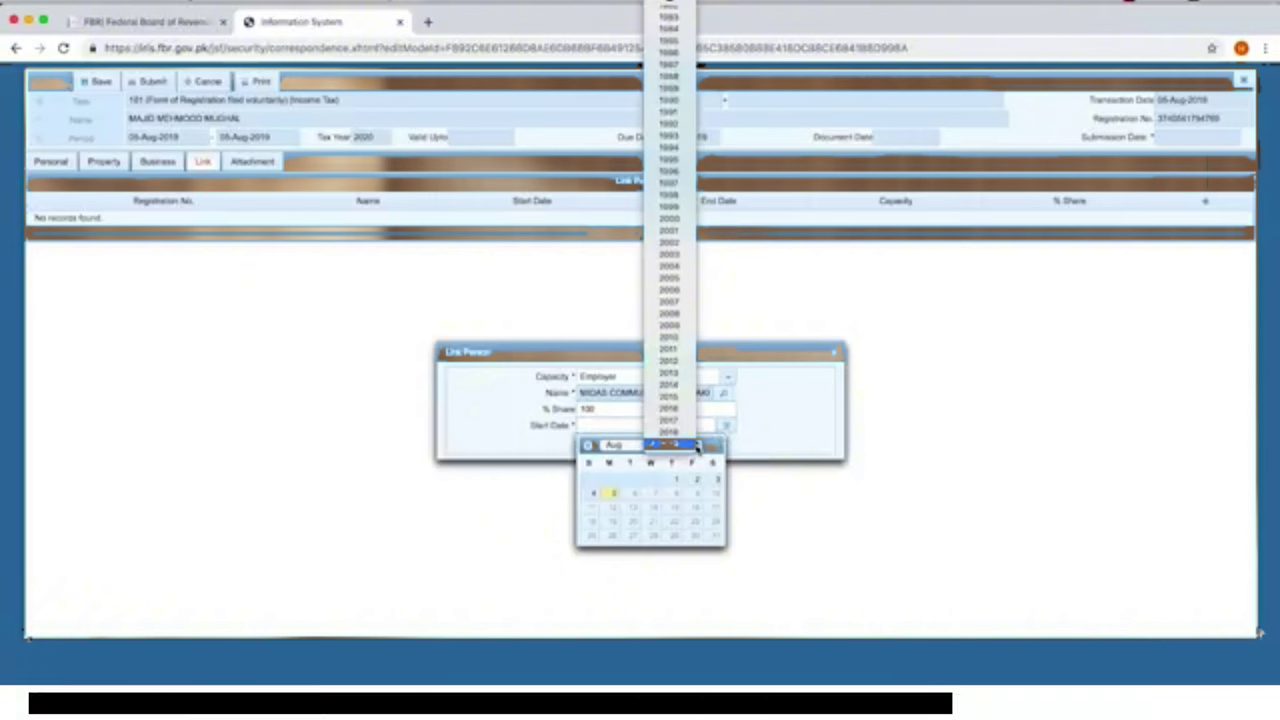
click(674, 316)
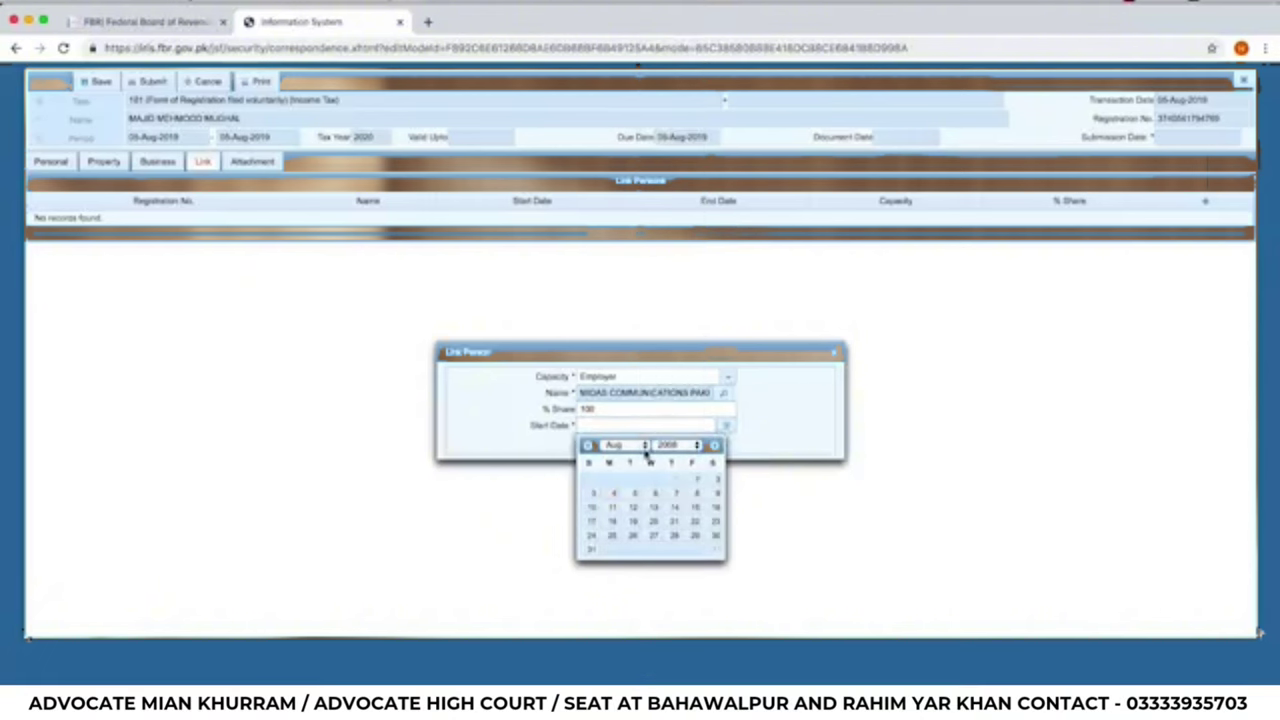
click(640, 446)
click(616, 385)
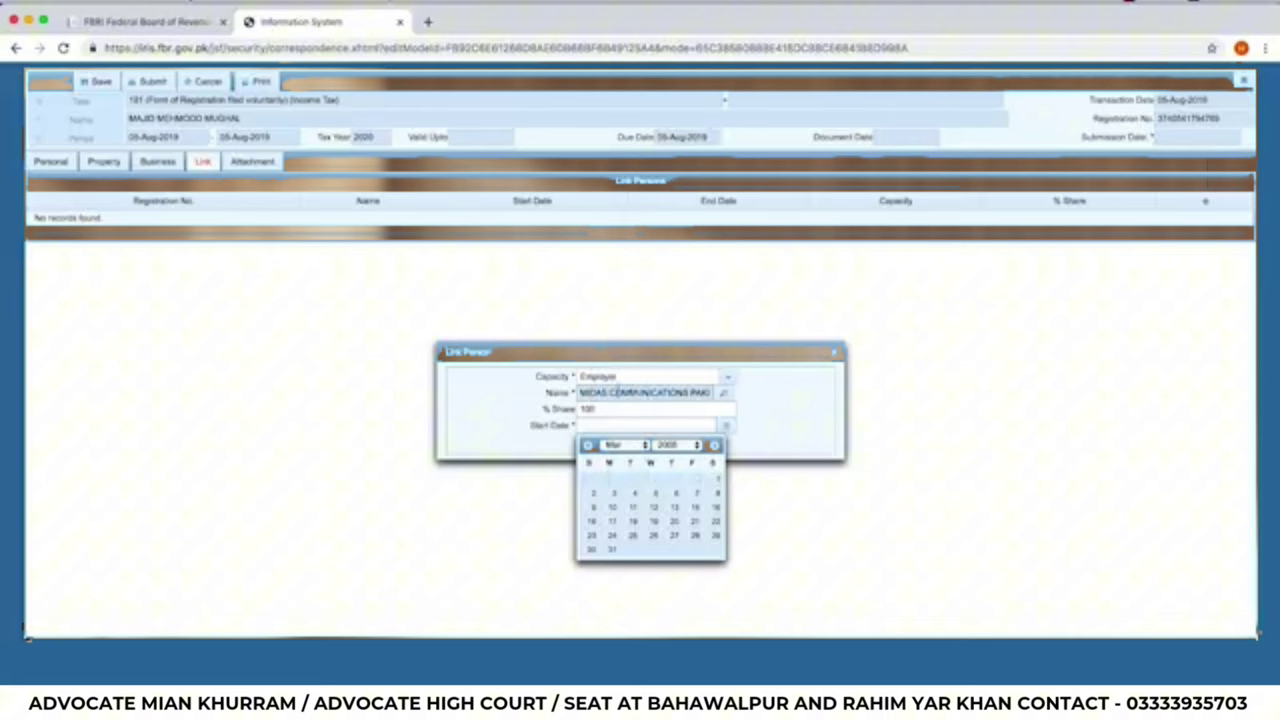
click(633, 495)
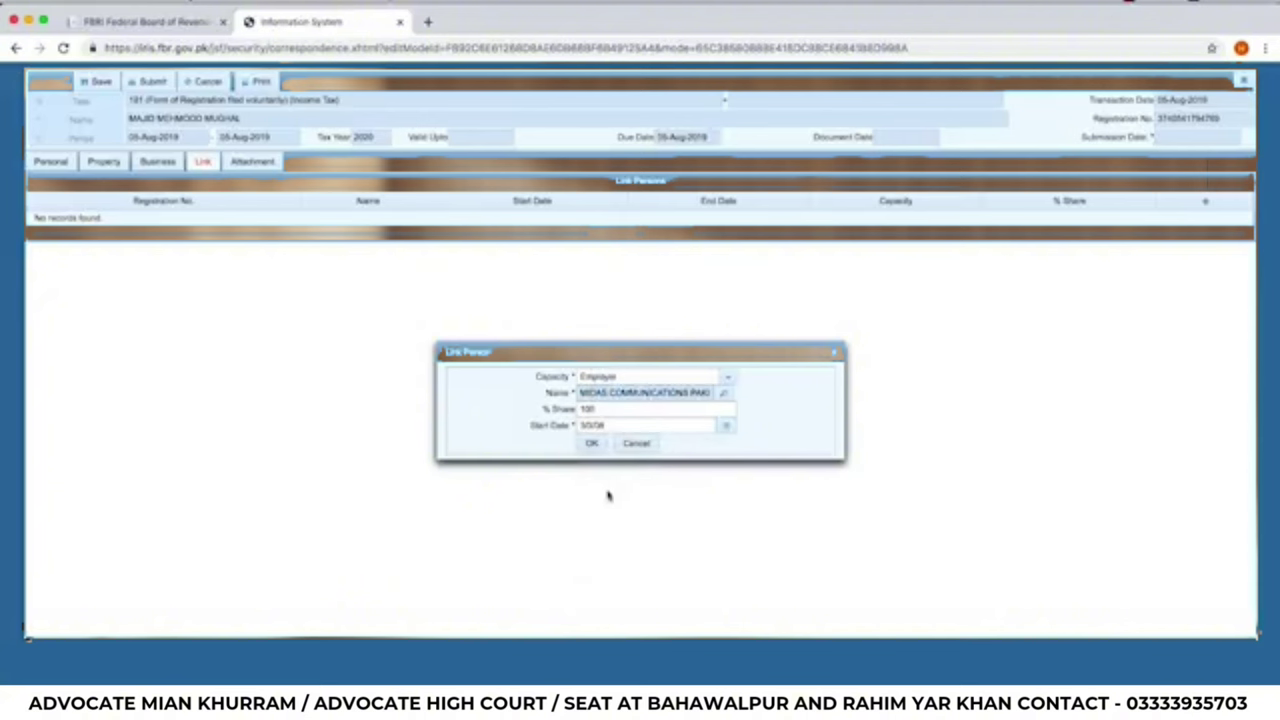
click(590, 445)
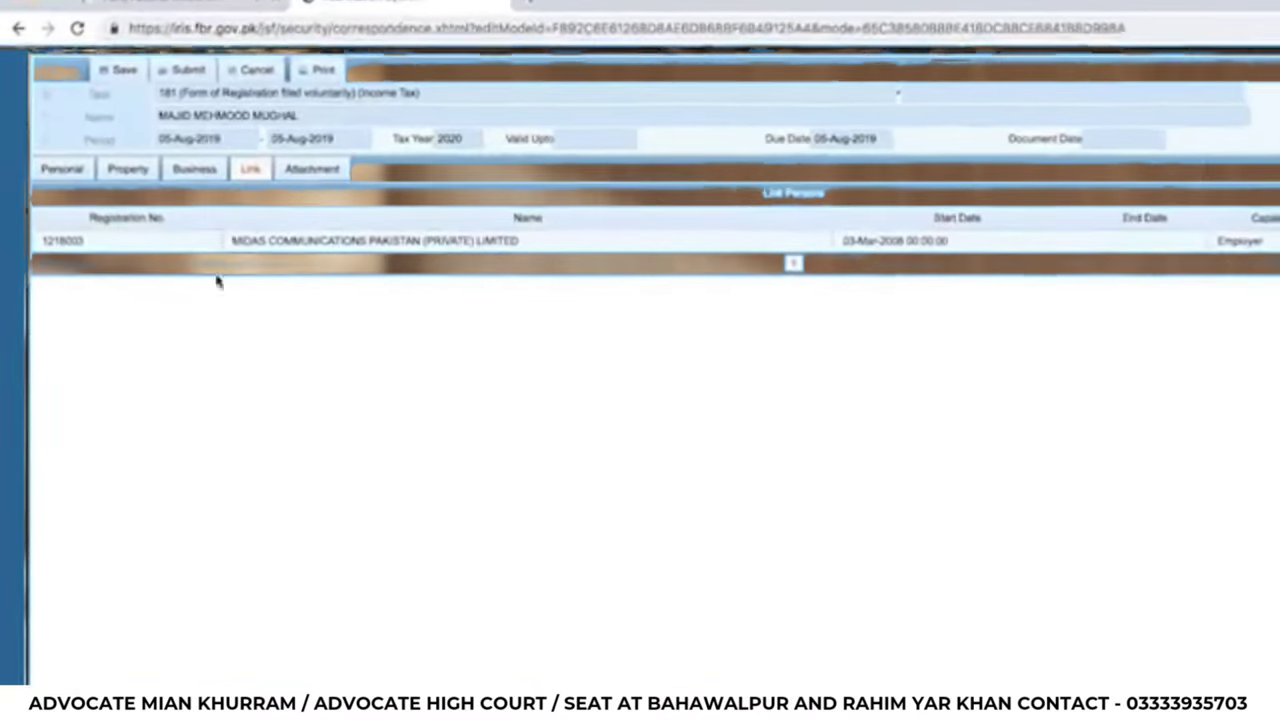
- Save the draft, review the Property and Link entries, and request submission
click(124, 69)
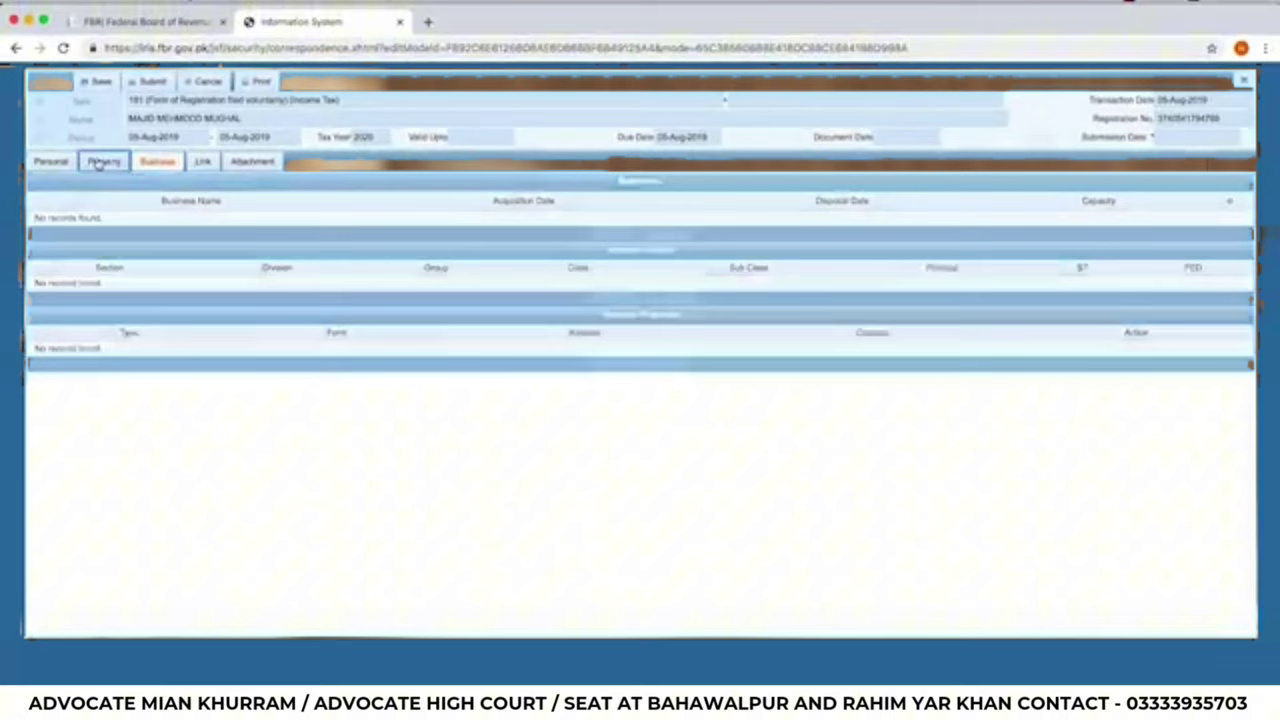
click(97, 162)
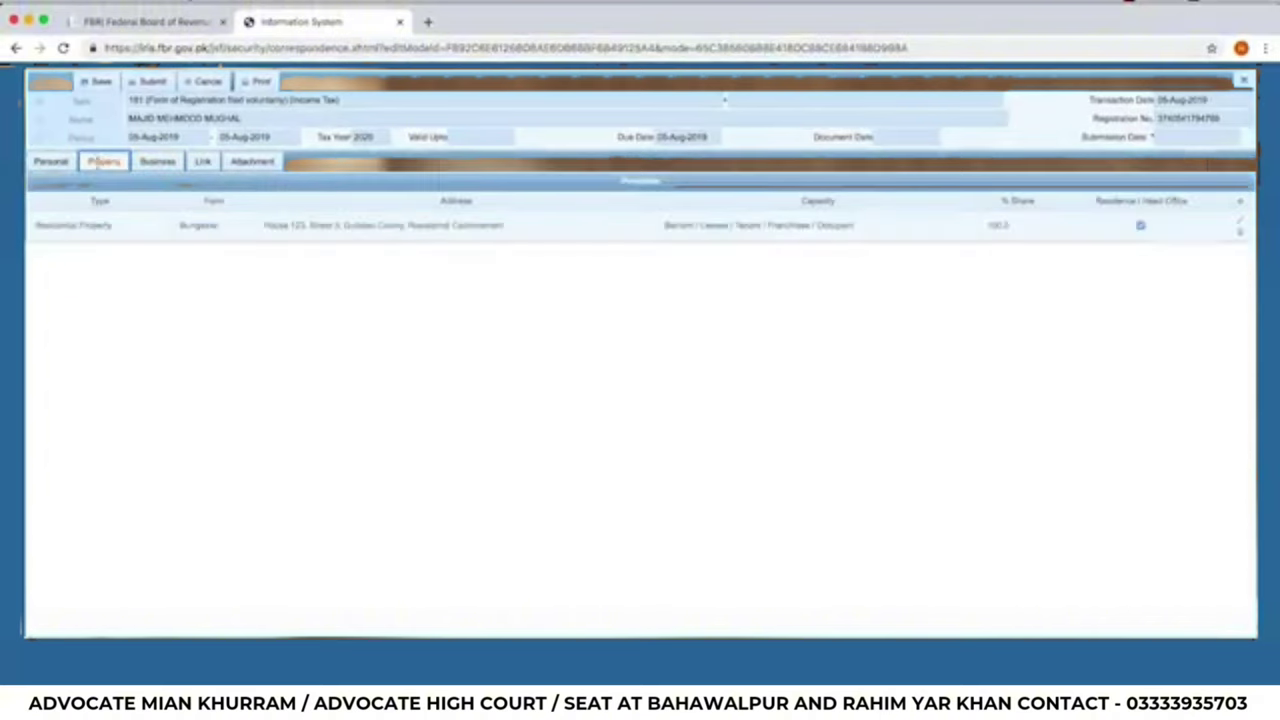
click(202, 161)
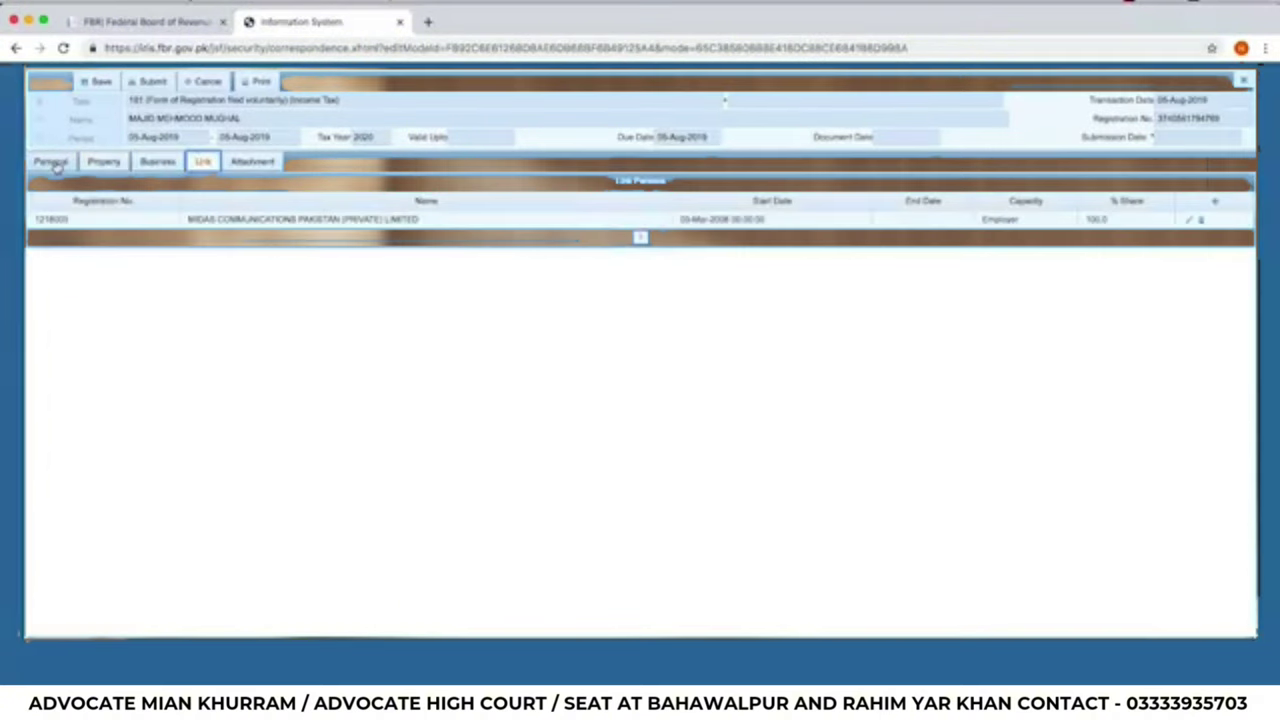
click(52, 162)
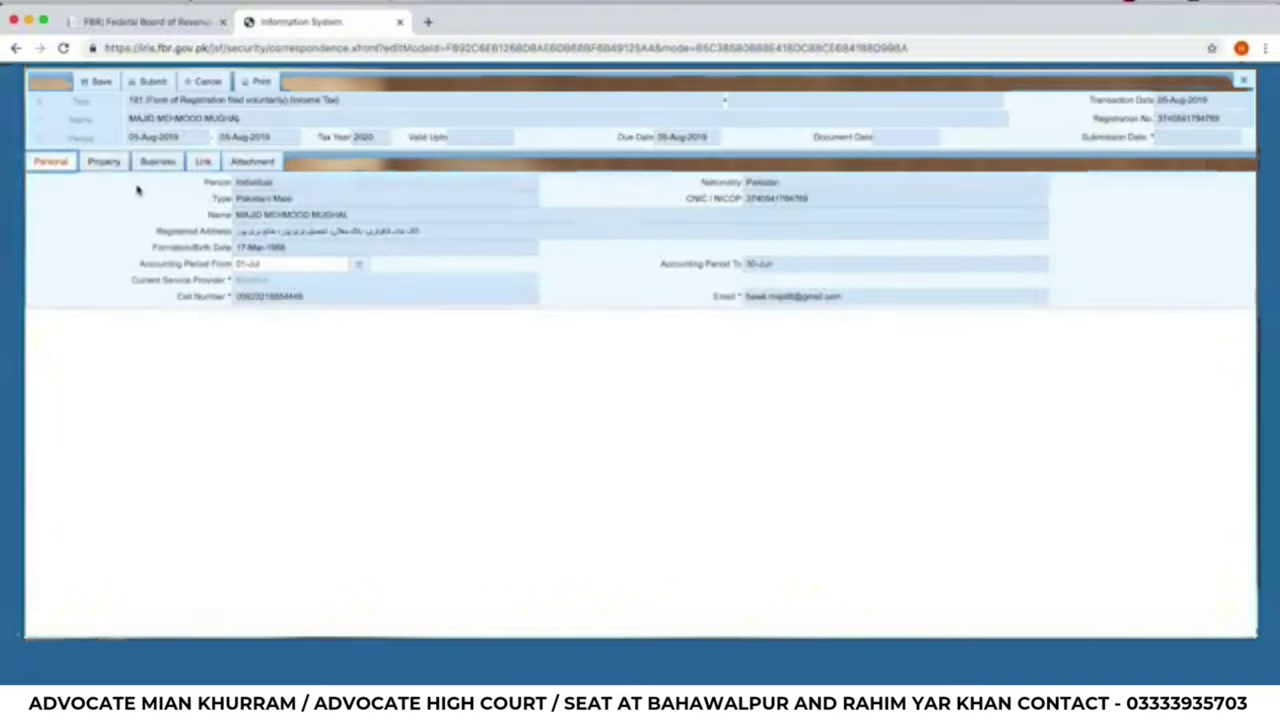
click(150, 83)
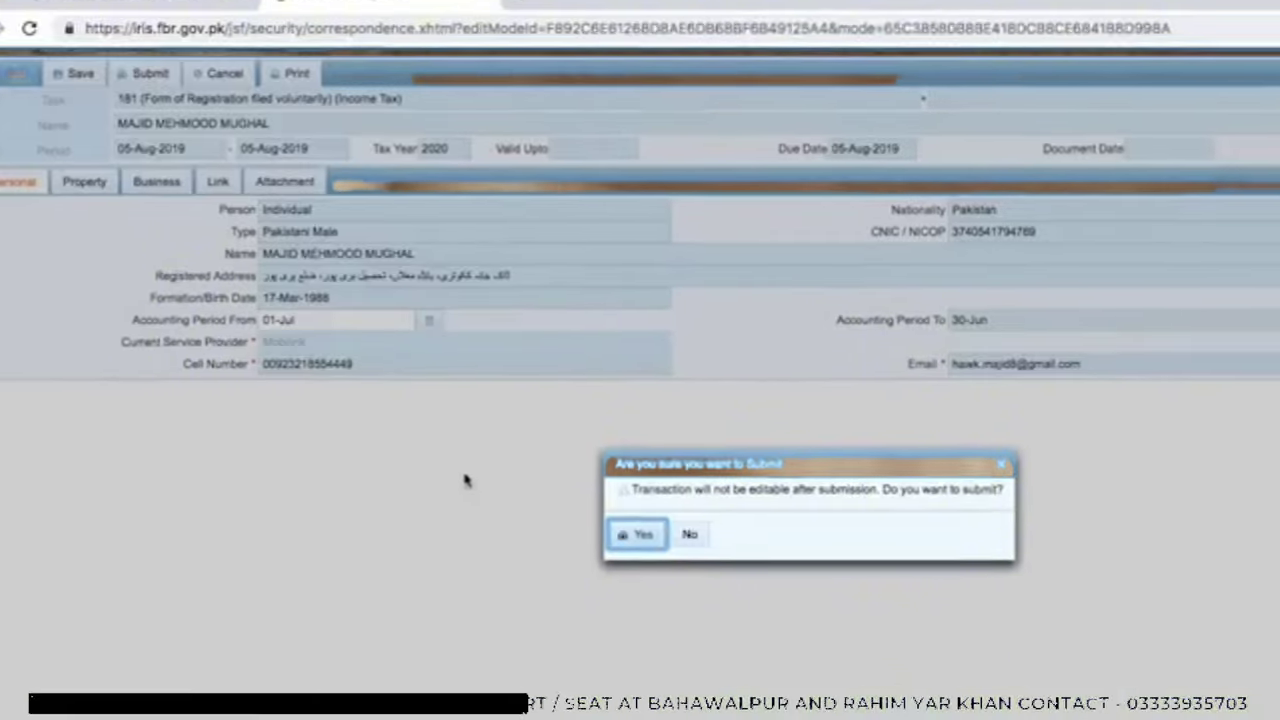